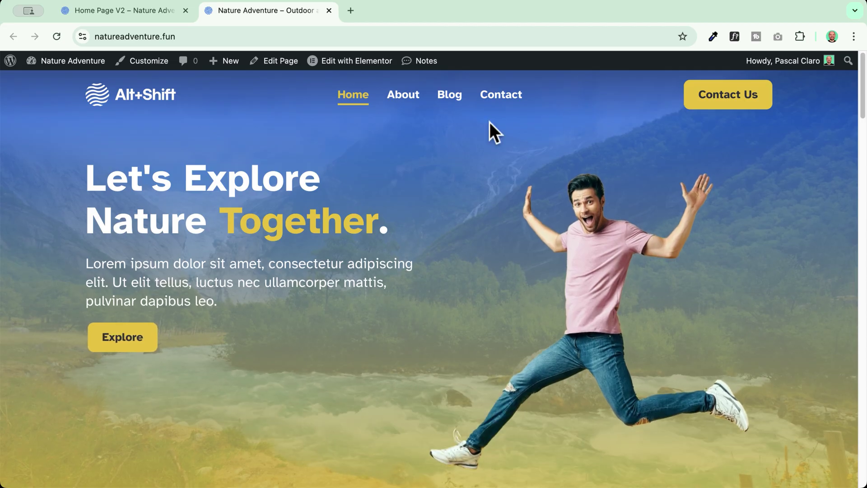
# - Scroll the homepage to watch the sticky header, then switch to the Home Page V2 tab
pyautogui.scroll(-1, 431, 143)
pyautogui.scroll(-5, 432, 143)
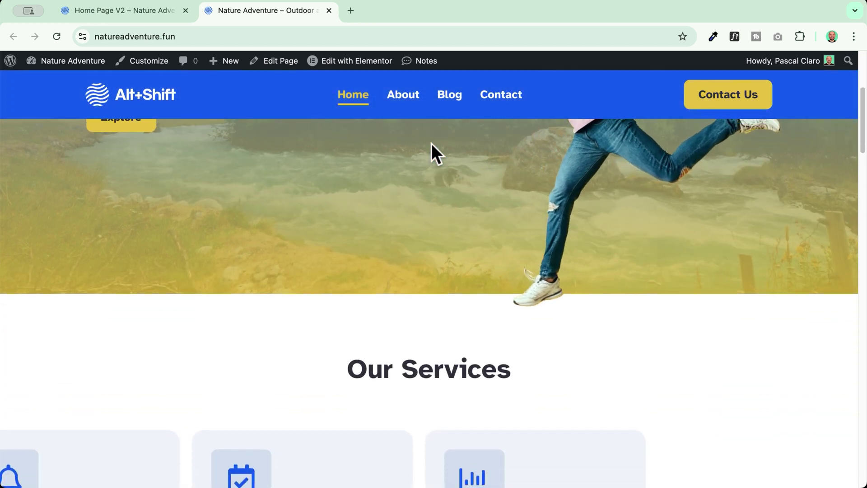
pyautogui.scroll(5, 432, 143)
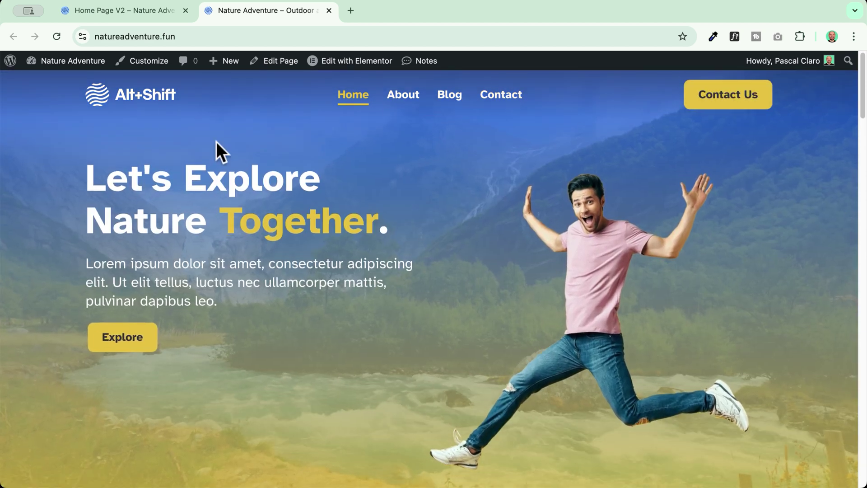
pyautogui.scroll(-3, 216, 142)
pyautogui.scroll(-2, 216, 142)
pyautogui.scroll(5, 216, 141)
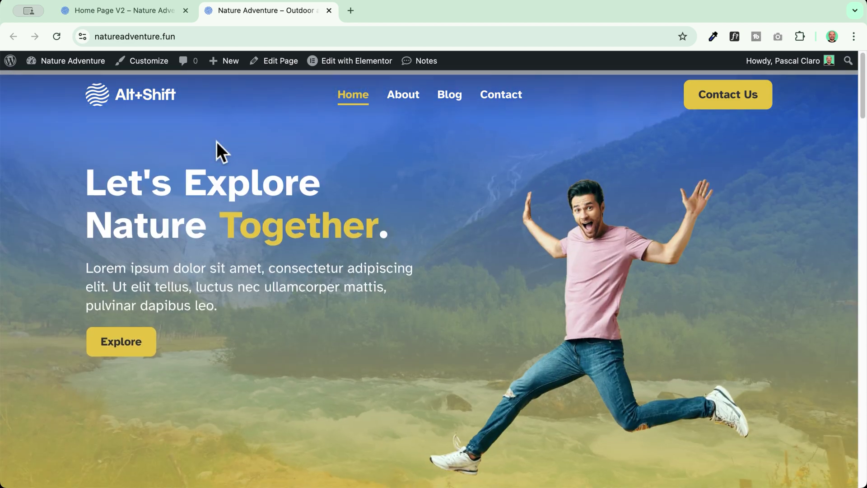
pyautogui.hotkey('ctrl', 'shift', 'Tab')
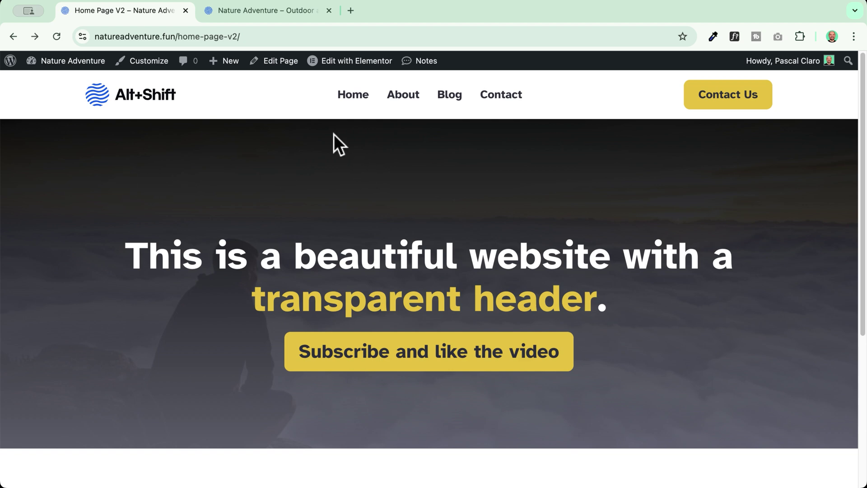
# - Open Theme Builder's site parts and filter to headers, showing Default Header and Transparent Header
pyautogui.moveTo(329, 60)
pyautogui.click(347, 144)
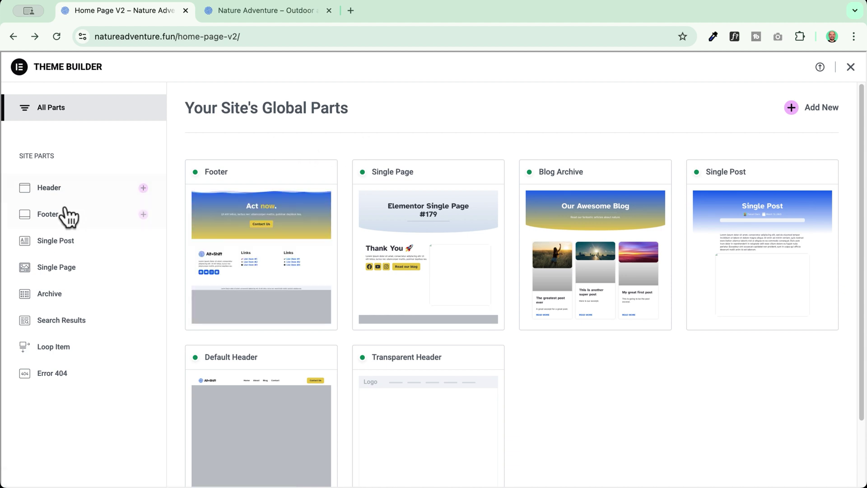
pyautogui.click(49, 189)
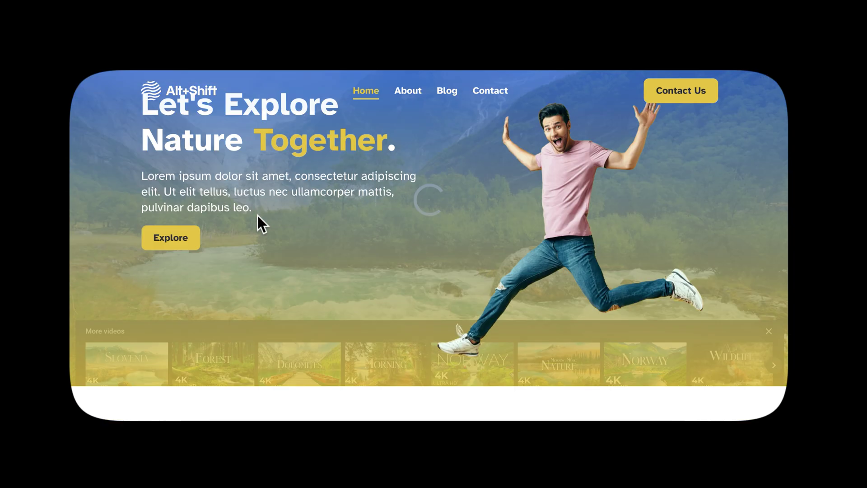
# - Scroll through the page and preview the About and Blog pages
pyautogui.scroll(-10, 258, 216)
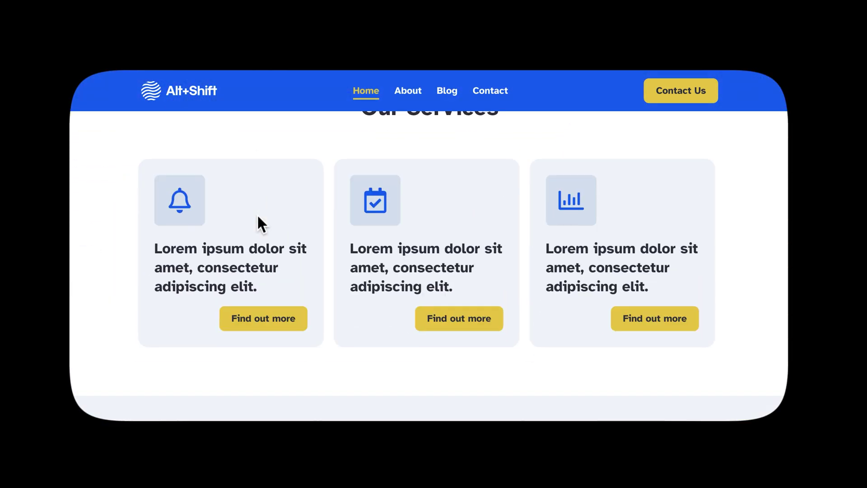
pyautogui.scroll(-10, 589, 240)
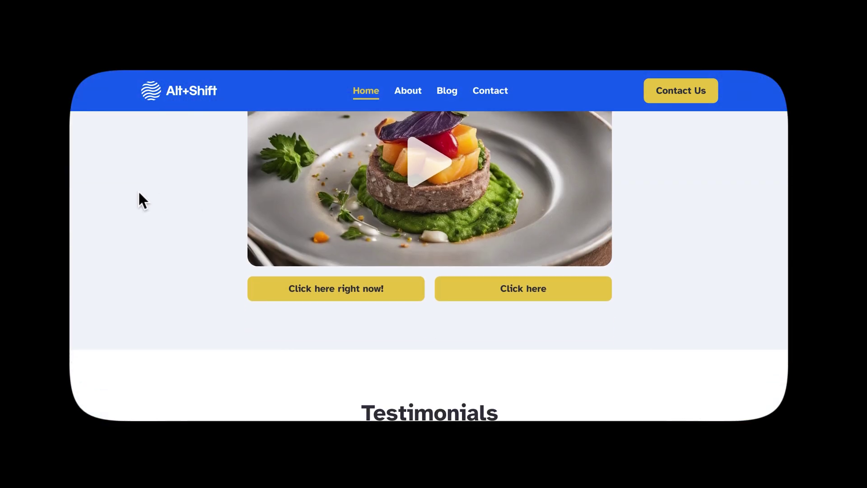
pyautogui.scroll(-10, 140, 198)
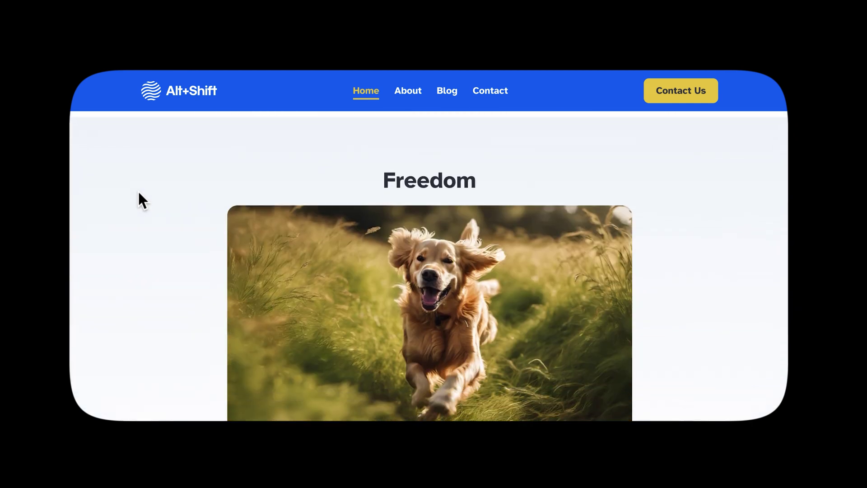
pyautogui.scroll(-8, 139, 193)
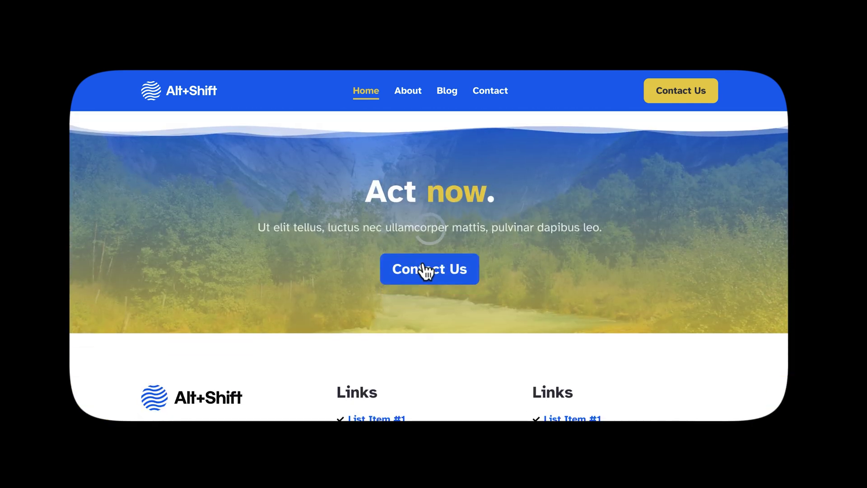
pyautogui.scroll(-3, 425, 266)
pyautogui.scroll(3, 427, 258)
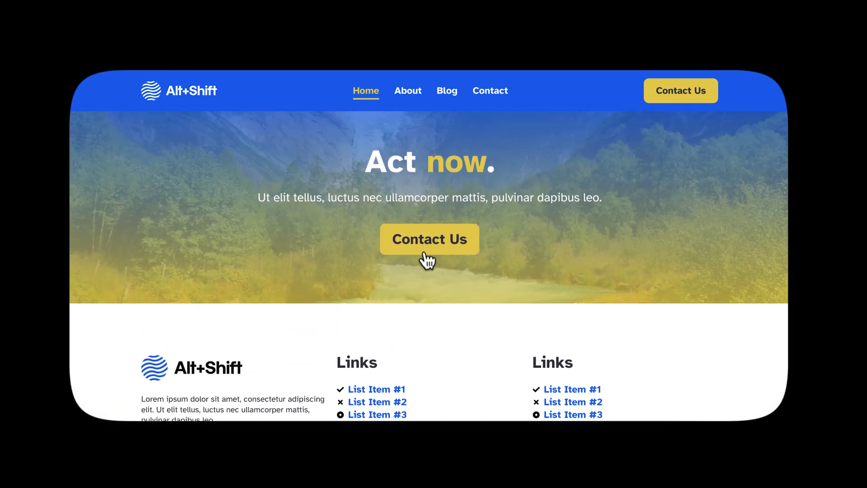
pyautogui.click(408, 91)
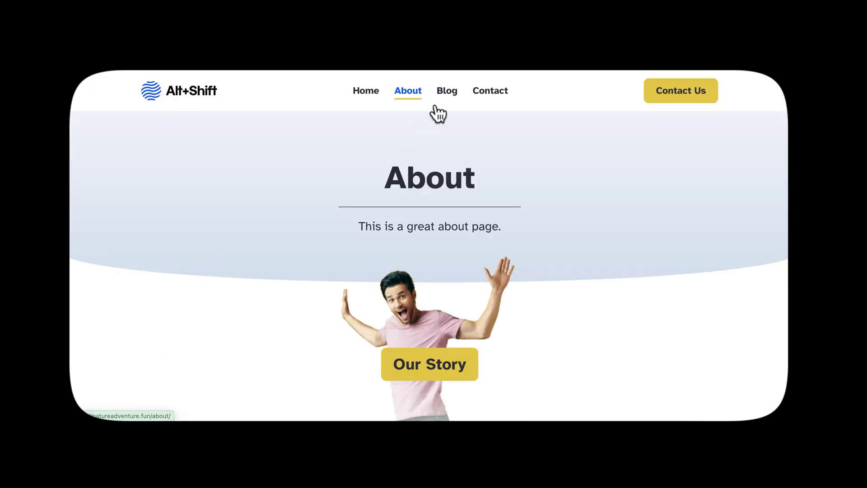
pyautogui.click(446, 93)
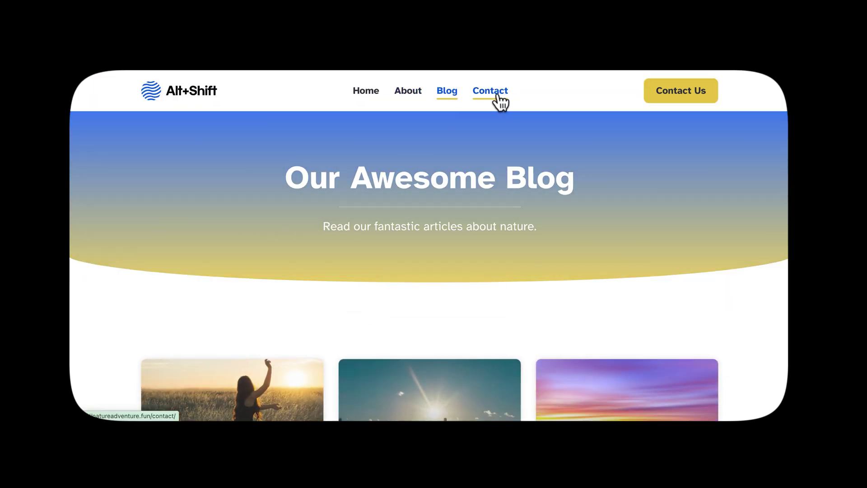
pyautogui.scroll(-3, 180, 242)
pyautogui.scroll(3, 180, 235)
# - Review the Contact page, then add a new blank header template, skipping the template library
pyautogui.click(491, 92)
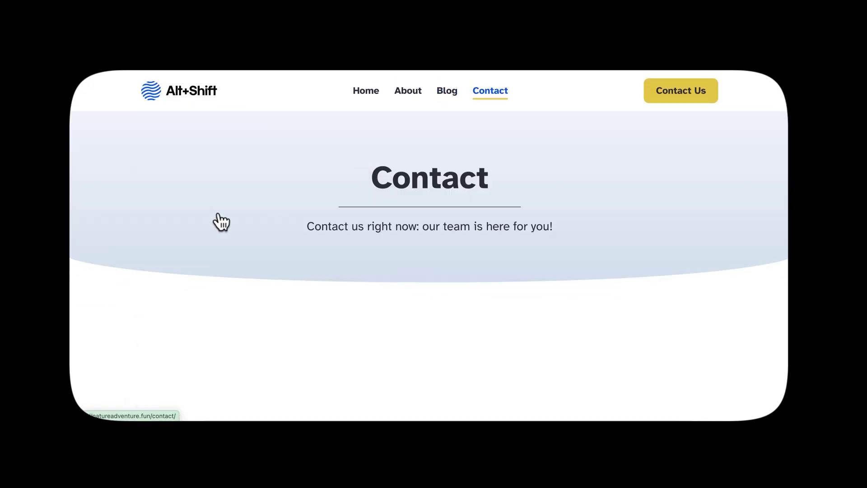
pyautogui.scroll(-10, 214, 210)
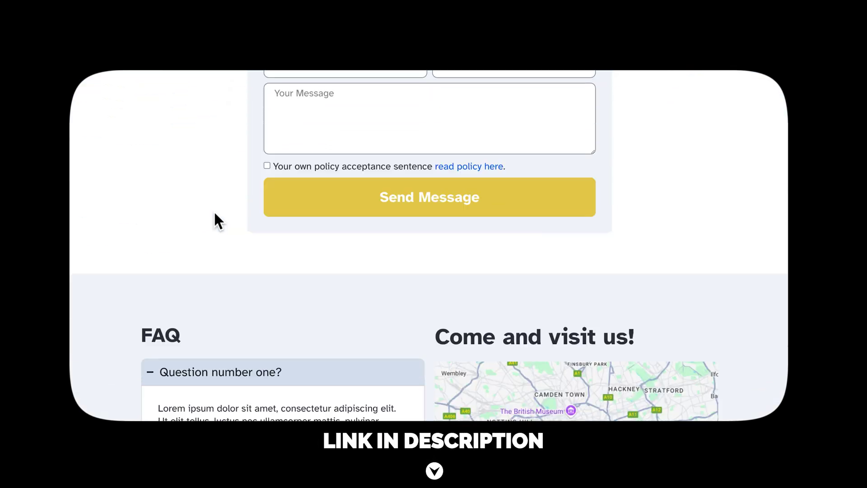
pyautogui.scroll(10, 214, 214)
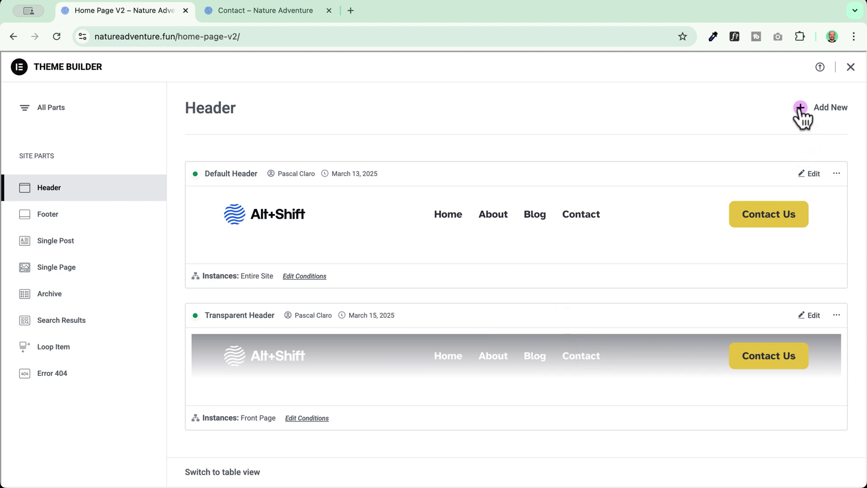
pyautogui.click(801, 109)
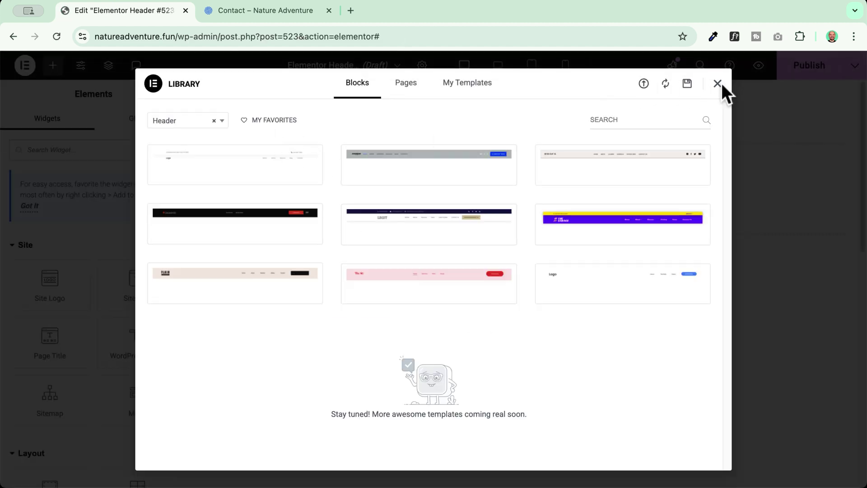
pyautogui.click(718, 84)
# - Title the new header 'Transparent Header V1' and set its HTML tag to header
pyautogui.click(421, 68)
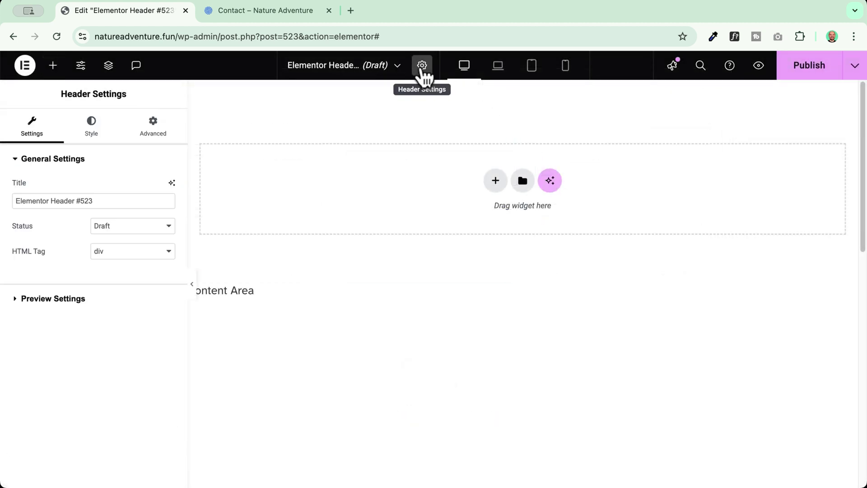
pyautogui.tripleClick(104, 201)
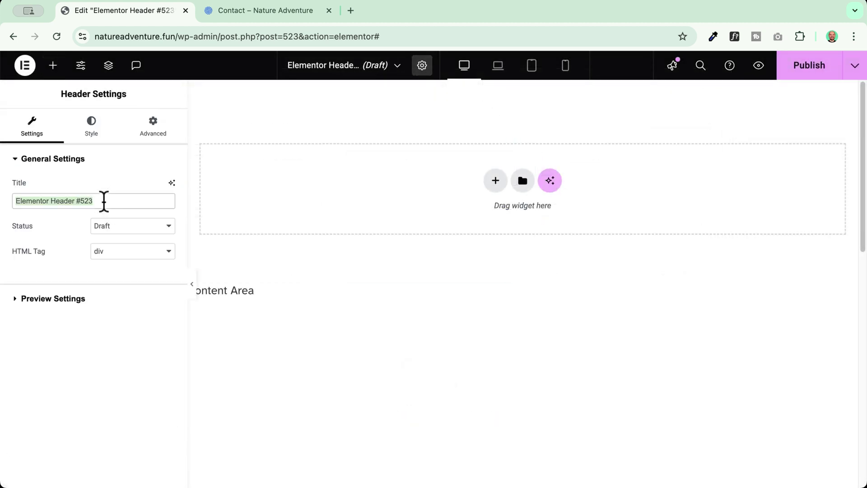
pyautogui.write('Transpar')
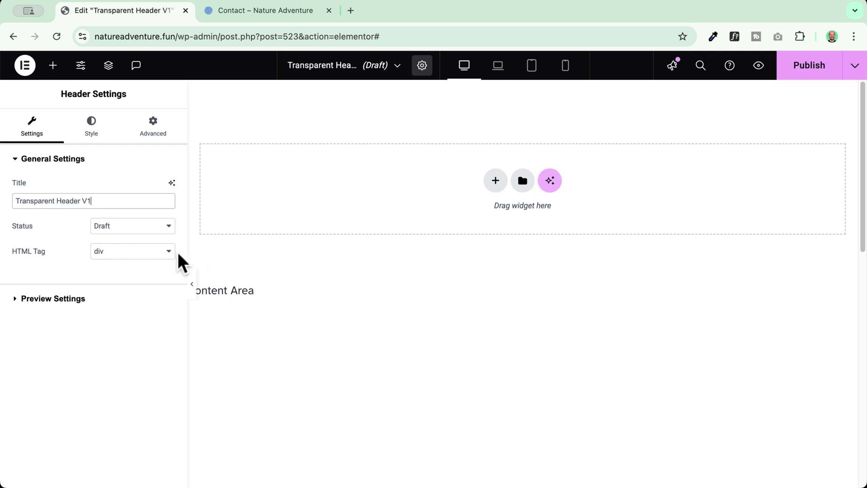
pyautogui.click(134, 252)
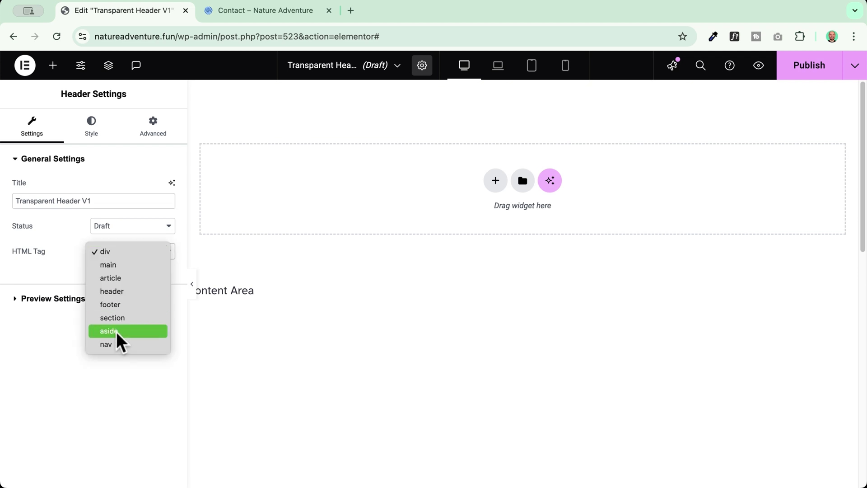
pyautogui.click(143, 294)
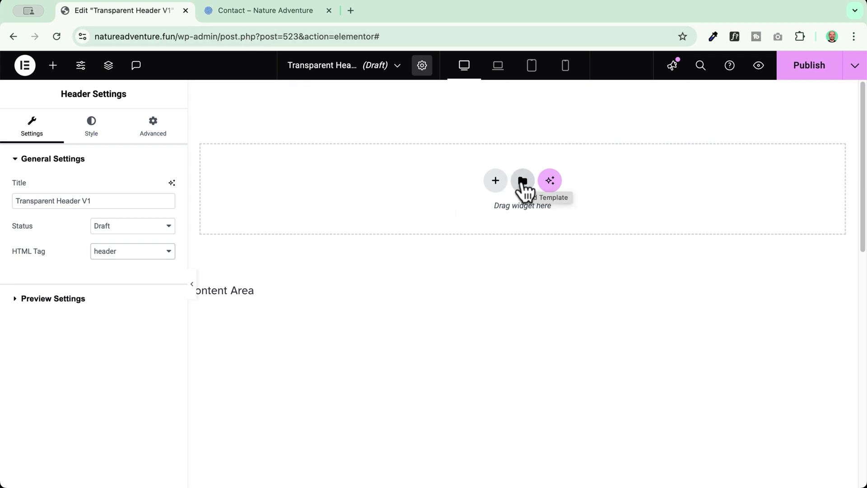
# - Insert the saved Default Header from My Templates, applying its settings as well
pyautogui.click(522, 180)
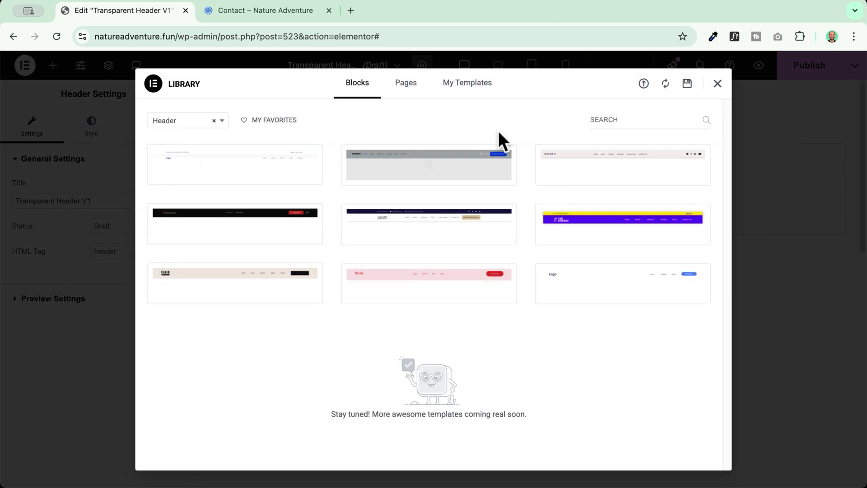
pyautogui.click(459, 86)
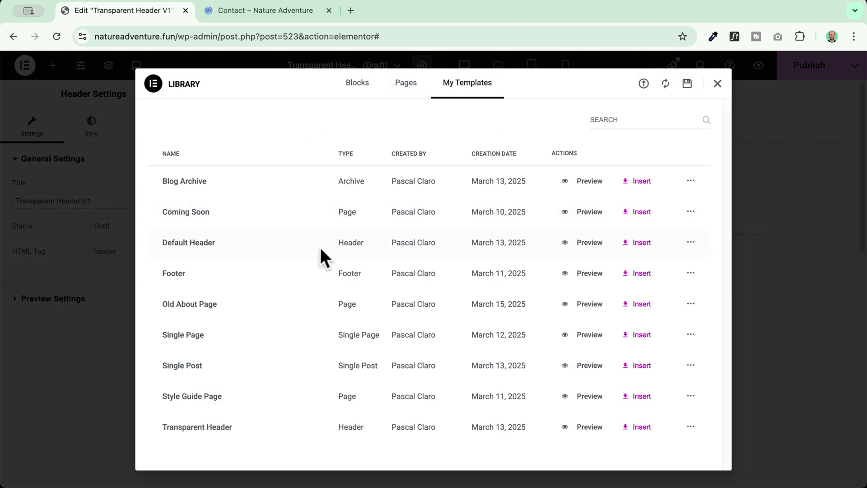
pyautogui.click(642, 243)
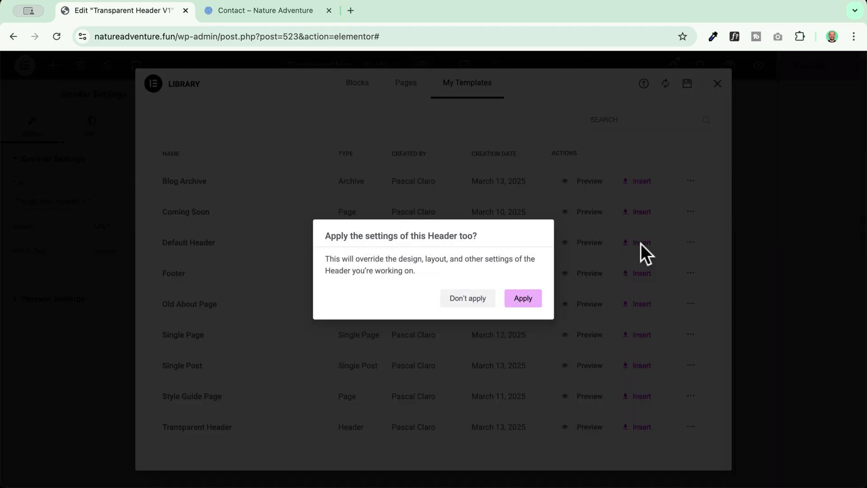
pyautogui.click(524, 298)
pyautogui.click(452, 189)
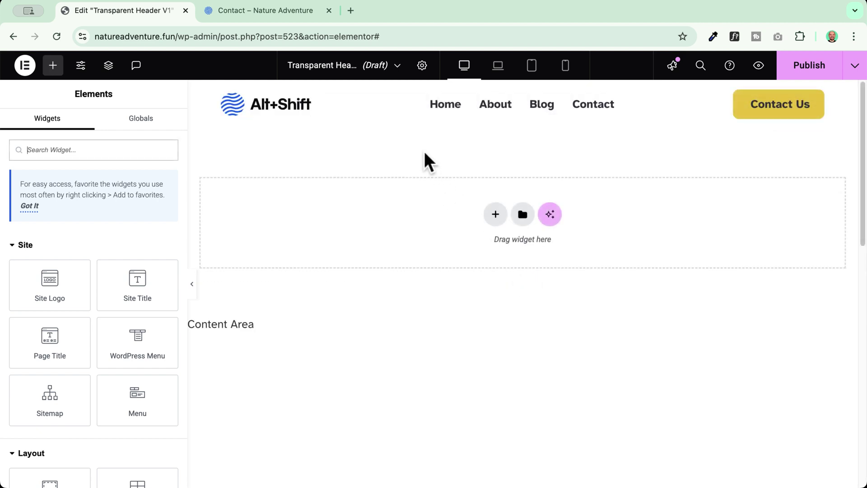
# - Give the selected header container a Classic background colour of #000000
pyautogui.moveTo(523, 127)
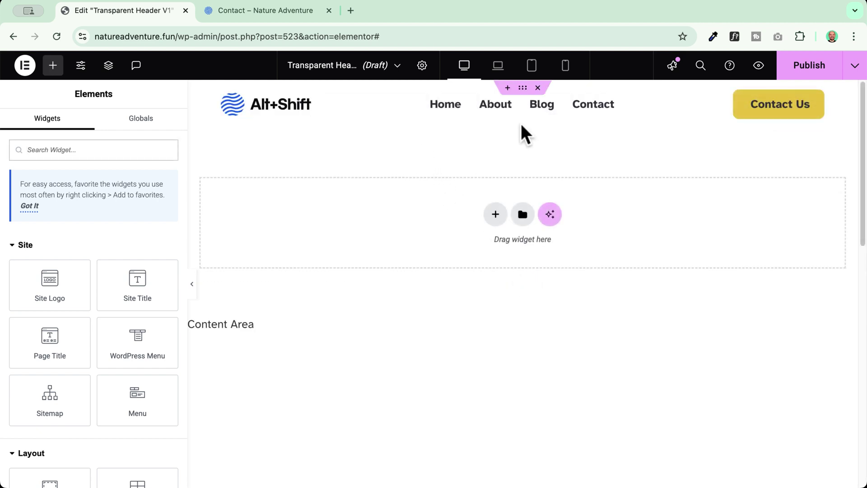
pyautogui.click(523, 89)
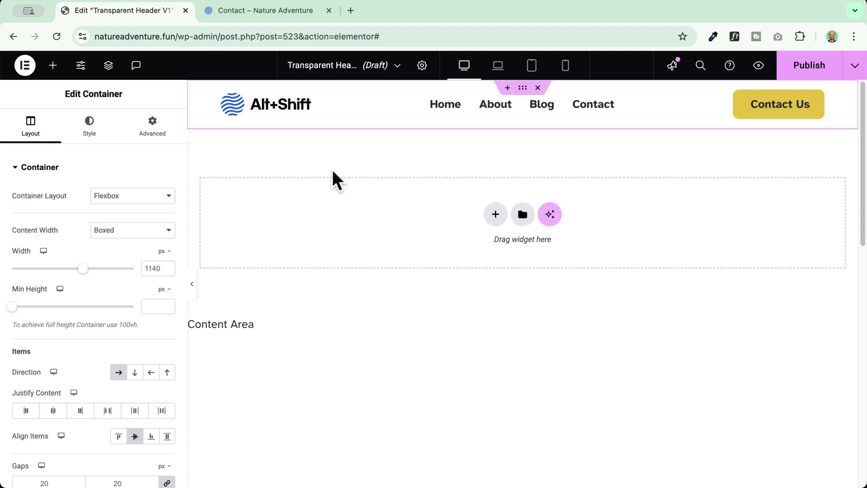
pyautogui.click(93, 131)
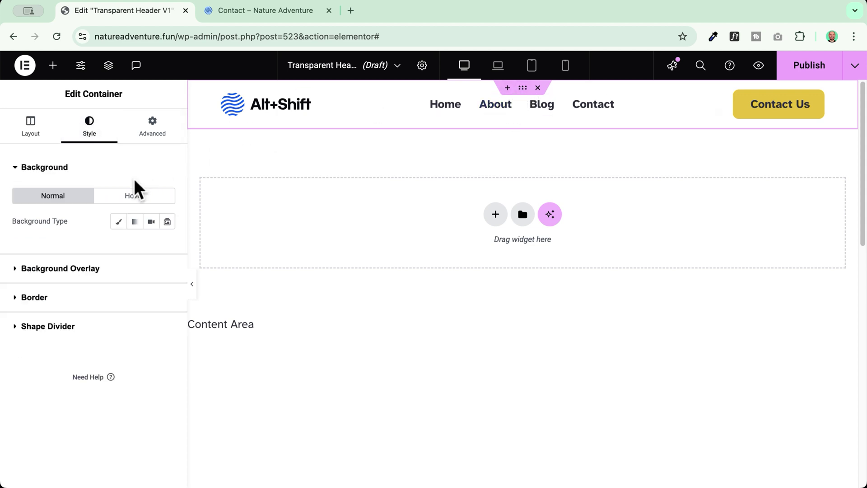
pyautogui.click(118, 226)
pyautogui.click(167, 246)
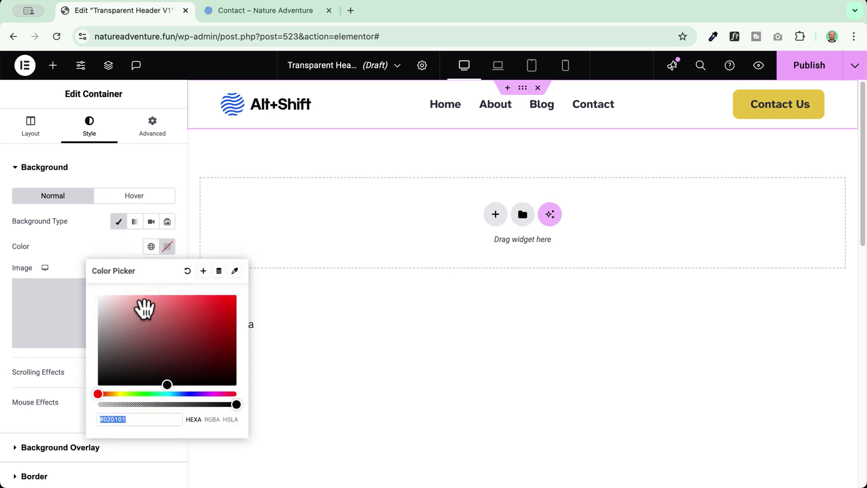
pyautogui.moveTo(136, 320); pyautogui.dragTo(72, 403)
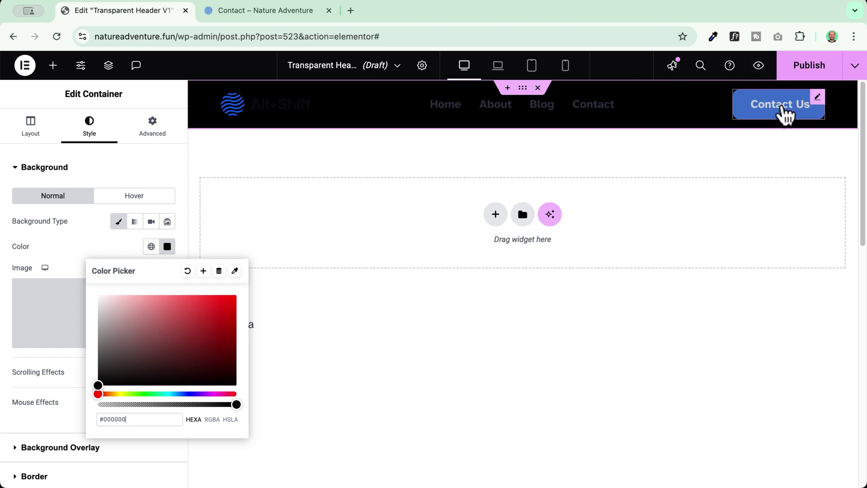
# - Set the WordPress Menu's normal link text colour to the global Text Light
pyautogui.click(383, 103)
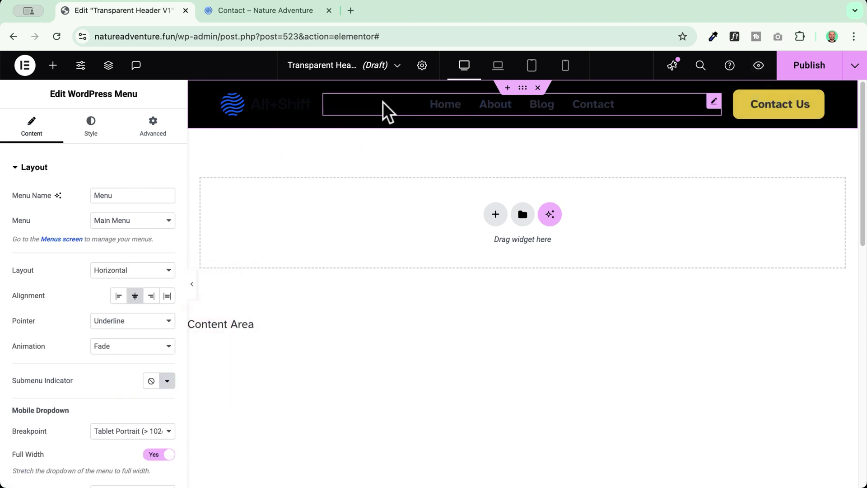
pyautogui.click(93, 136)
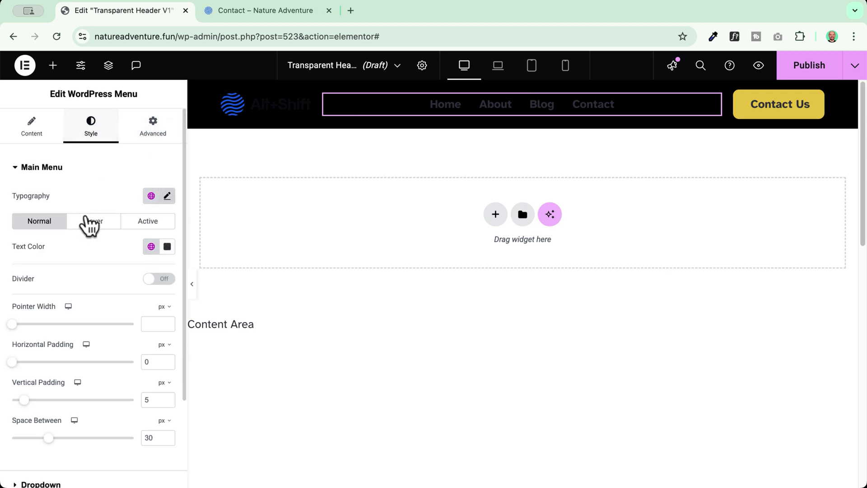
pyautogui.click(149, 246)
pyautogui.scroll(-5, 86, 377)
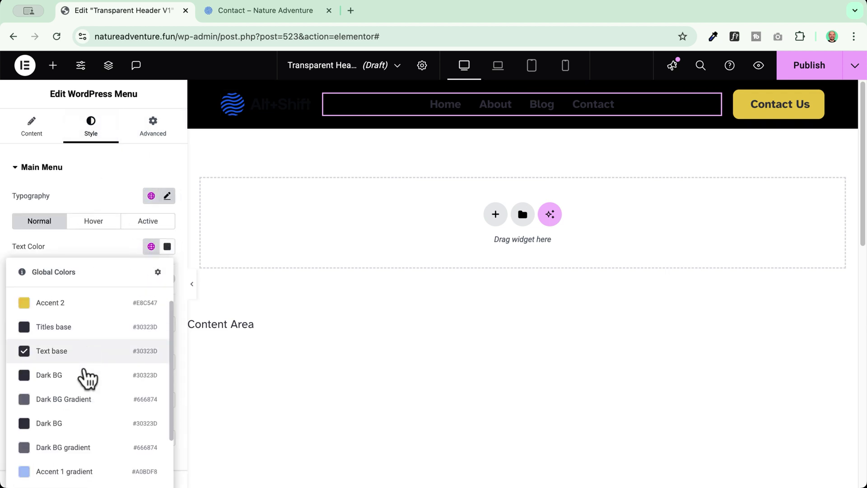
pyautogui.click(53, 401)
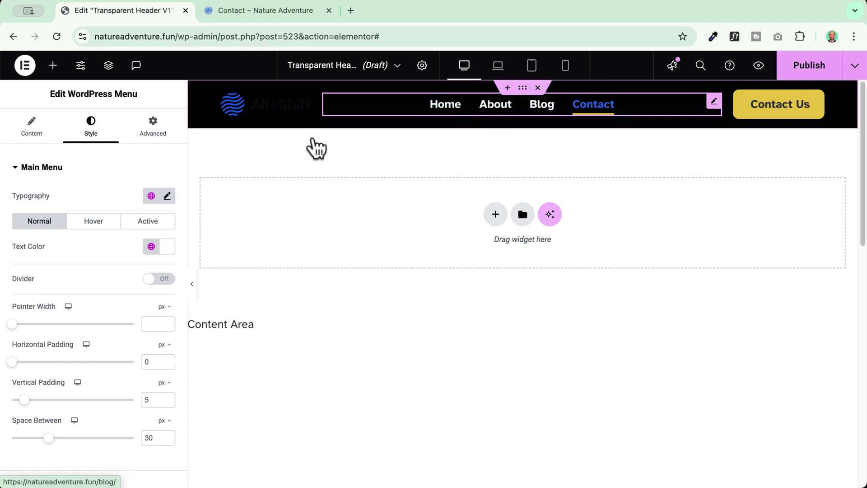
pyautogui.scroll(-3, 122, 247)
# - Set the menu's hover text, active text and pointer colours to Accent 2
pyautogui.click(93, 155)
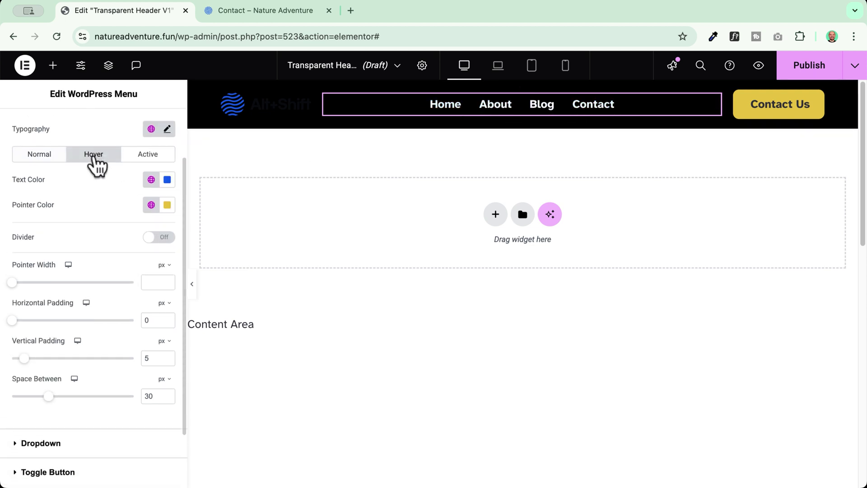
pyautogui.click(152, 179)
pyautogui.click(61, 260)
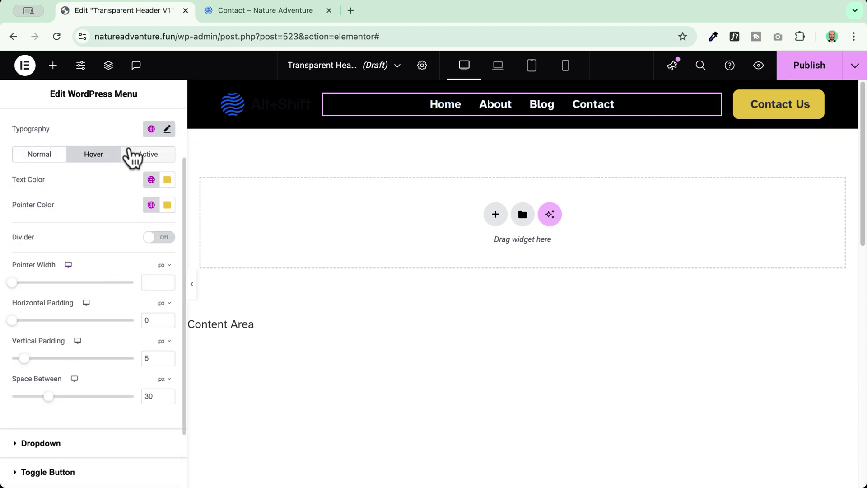
pyautogui.click(148, 154)
pyautogui.click(151, 181)
pyautogui.click(59, 261)
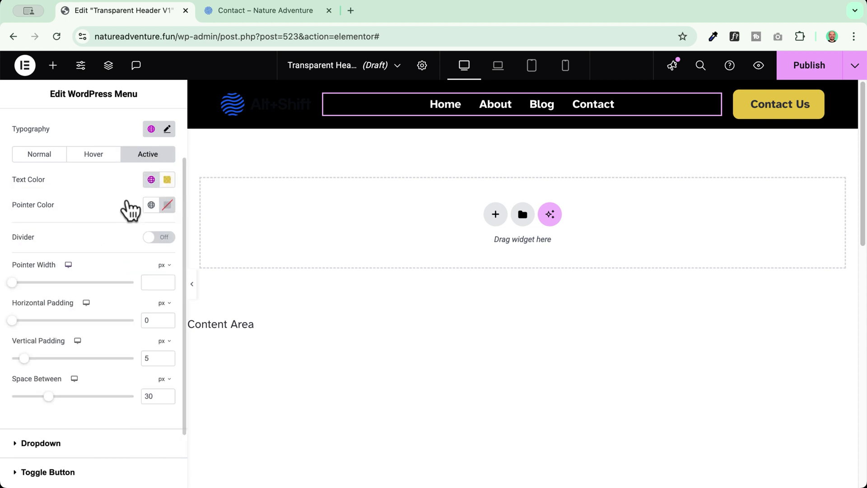
pyautogui.click(151, 204)
pyautogui.click(64, 285)
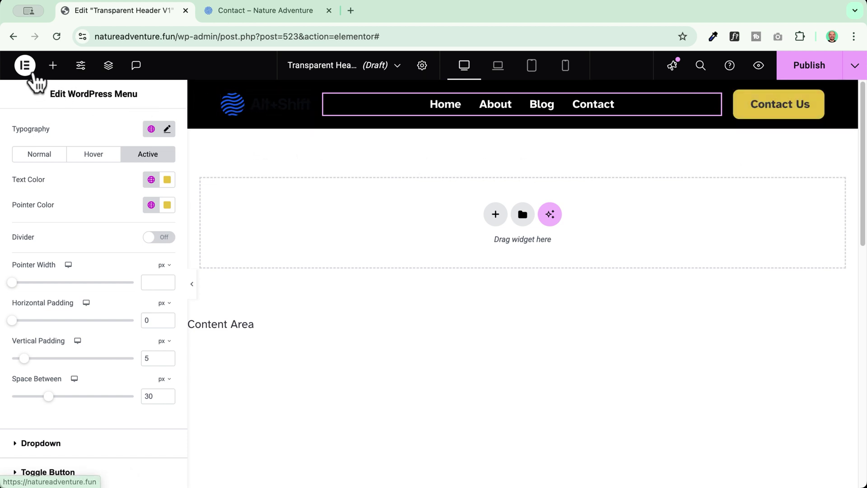
# - Add an Image widget to the header showing the white Alt+Shift logo from the Media Library
pyautogui.click(54, 66)
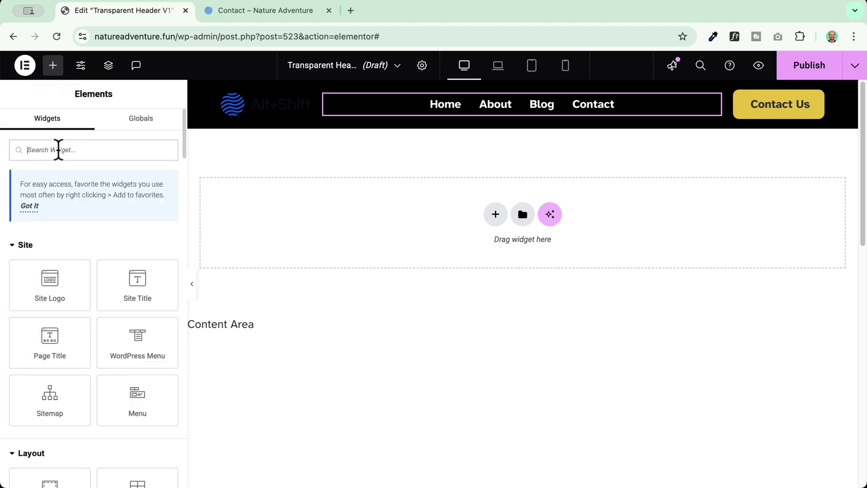
pyautogui.write('image')
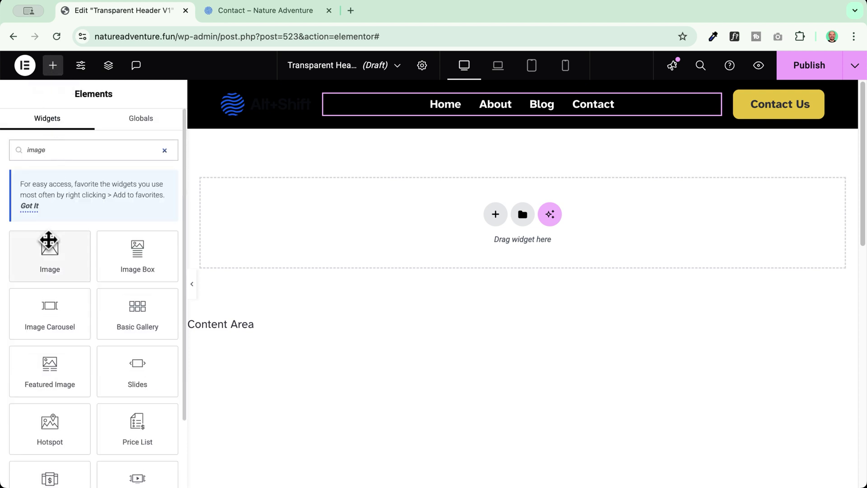
pyautogui.moveTo(48, 242); pyautogui.dragTo(254, 106)
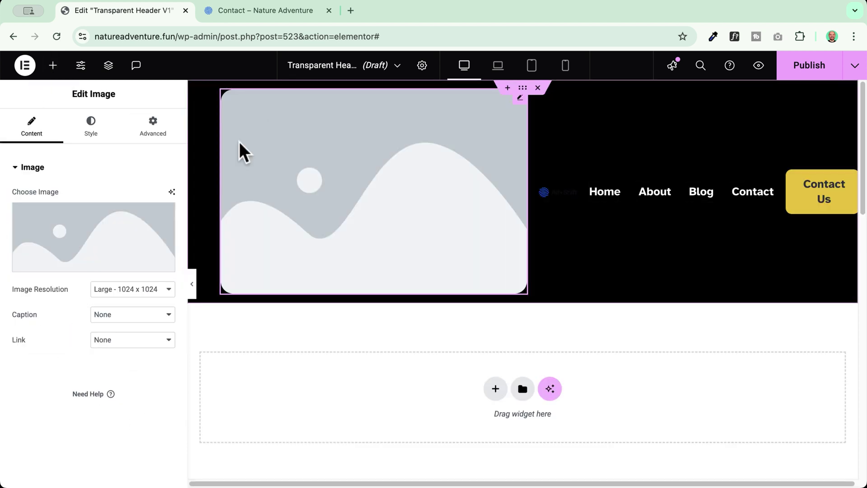
pyautogui.click(240, 151)
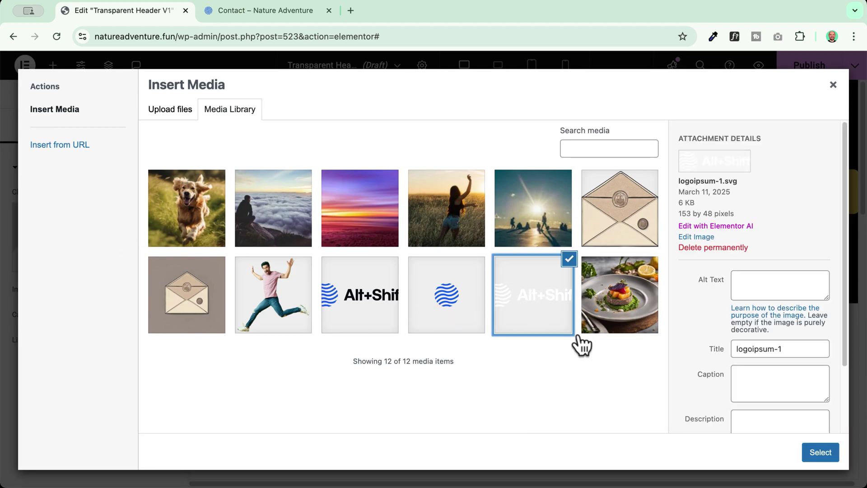
pyautogui.click(821, 452)
# - Delete the old blue logo from the header
pyautogui.click(374, 102)
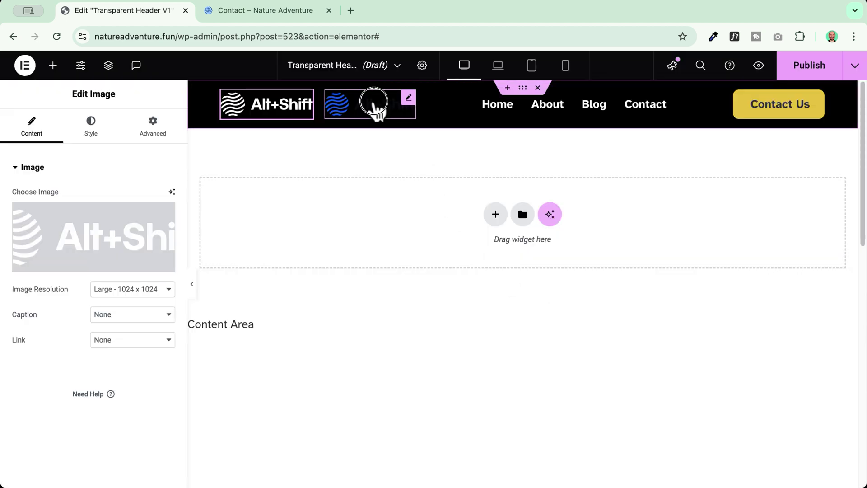
pyautogui.rightClick(373, 102)
pyautogui.click(422, 368)
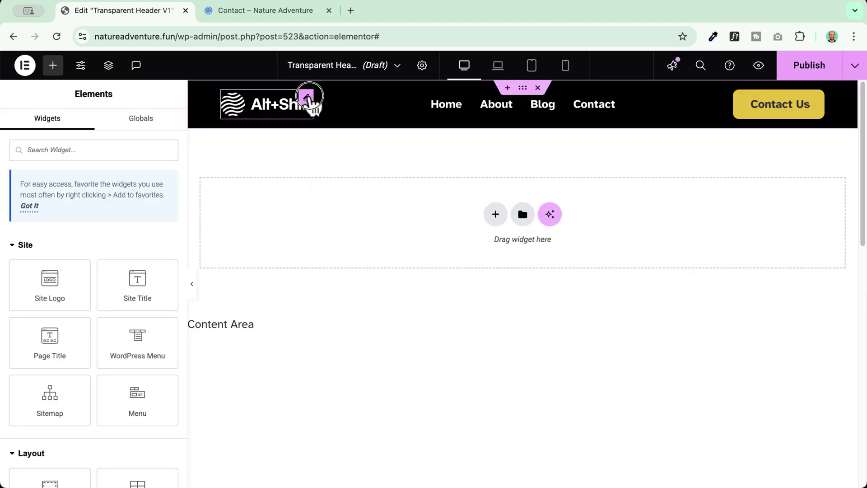
# - Set the new logo's width to 150 px
pyautogui.click(307, 97)
pyautogui.click(93, 129)
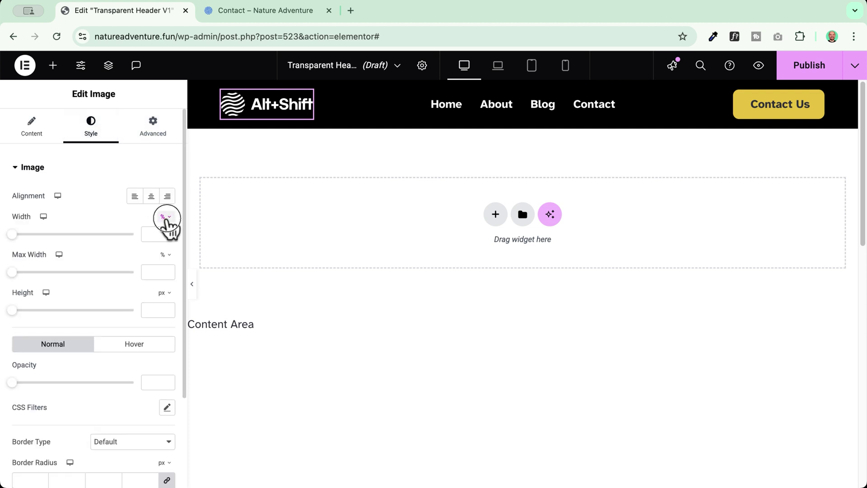
pyautogui.click(165, 216)
pyautogui.click(164, 227)
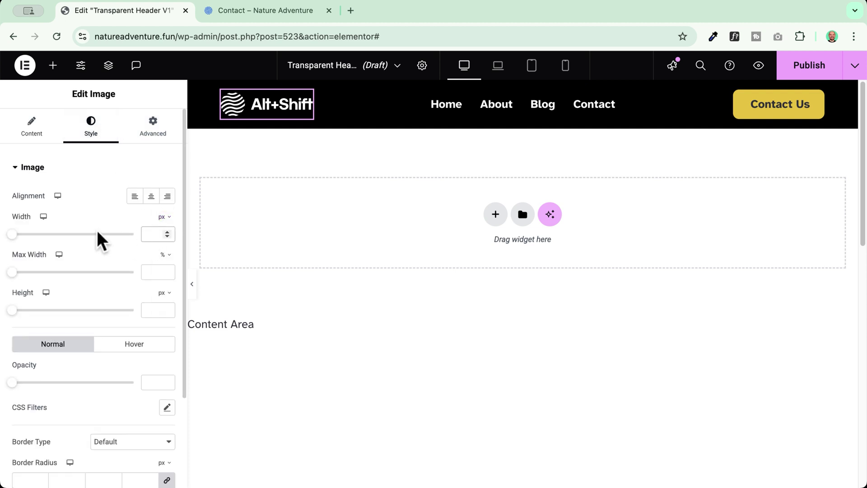
pyautogui.write('150')
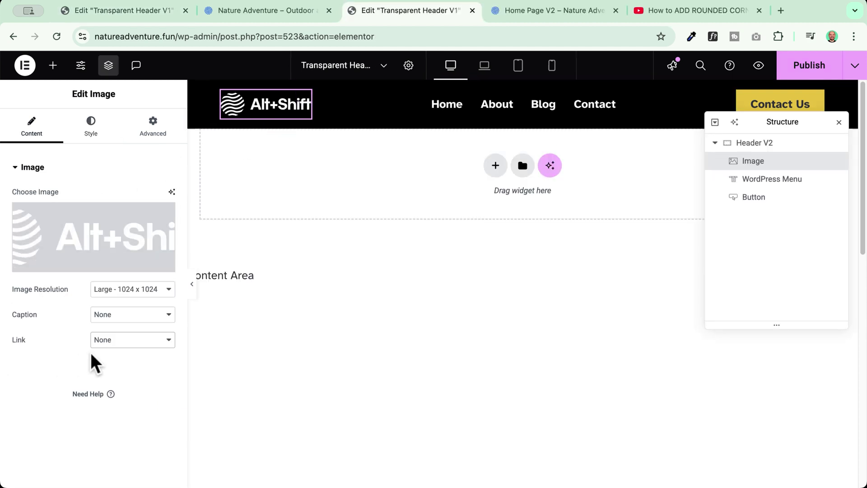
# - Link the logo to the dynamic Site URL and open the publish settings
pyautogui.click(109, 341)
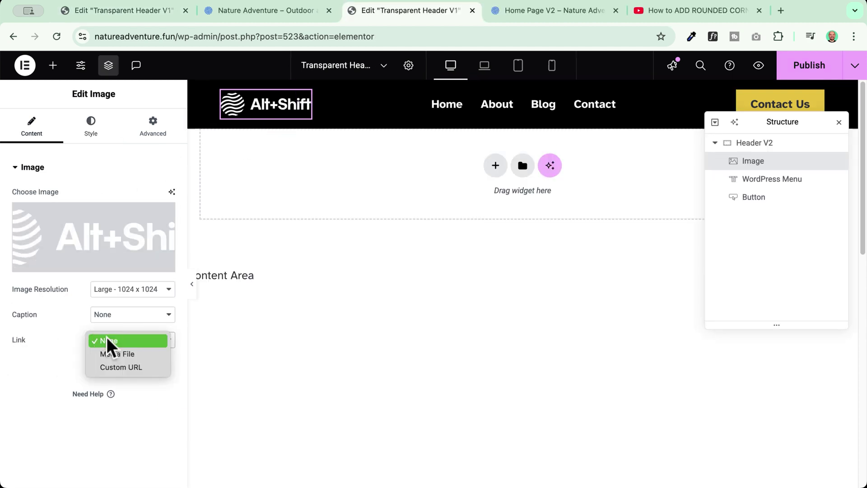
pyautogui.click(131, 367)
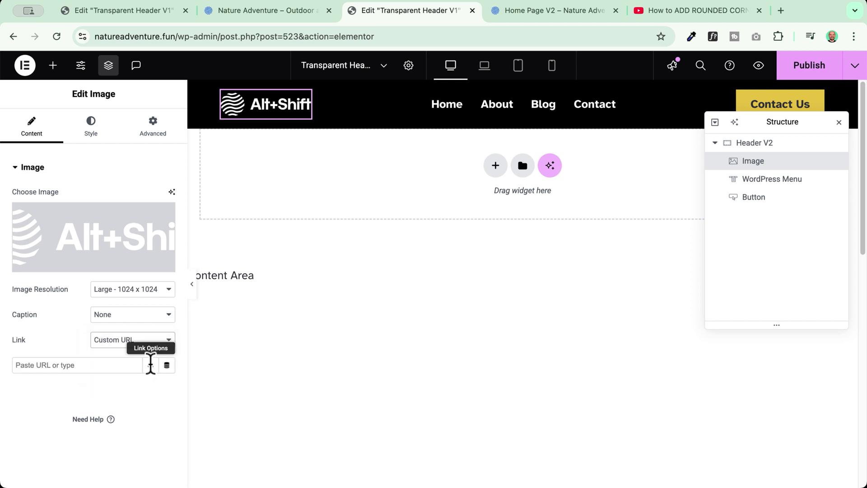
pyautogui.click(167, 366)
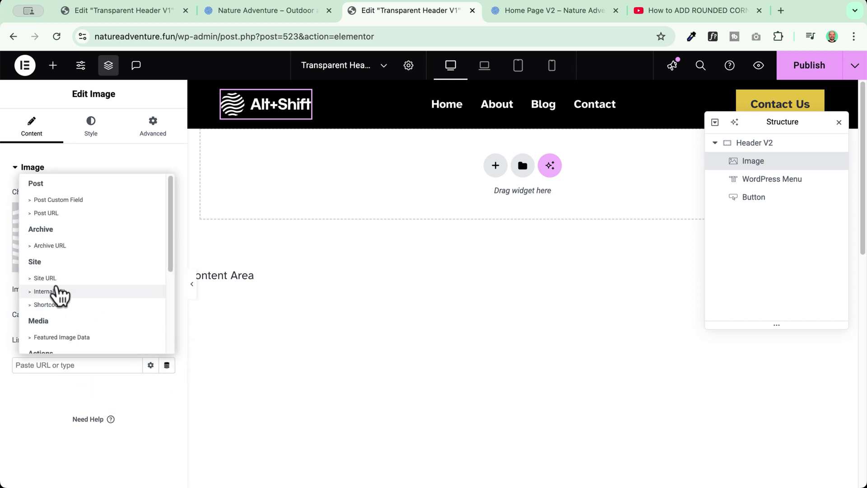
pyautogui.click(46, 280)
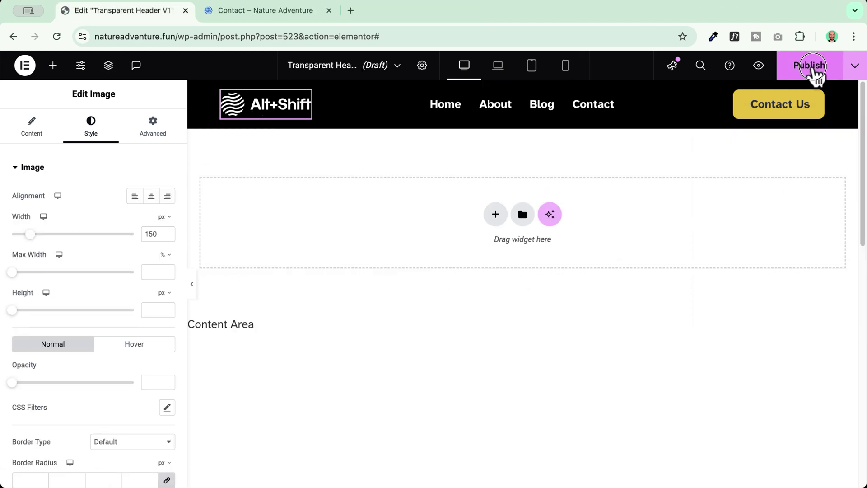
pyautogui.click(810, 65)
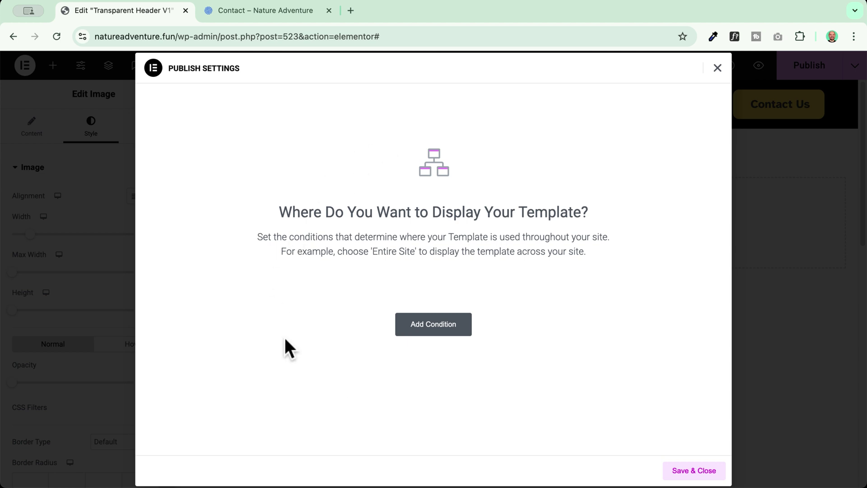
# - Add a Singular > Pages display condition, then remove it and start a fresh condition
pyautogui.click(440, 331)
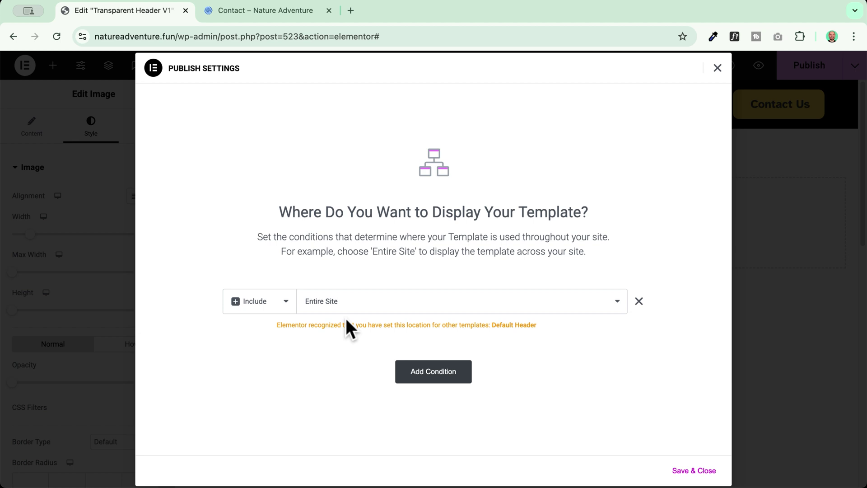
pyautogui.click(339, 307)
pyautogui.click(336, 330)
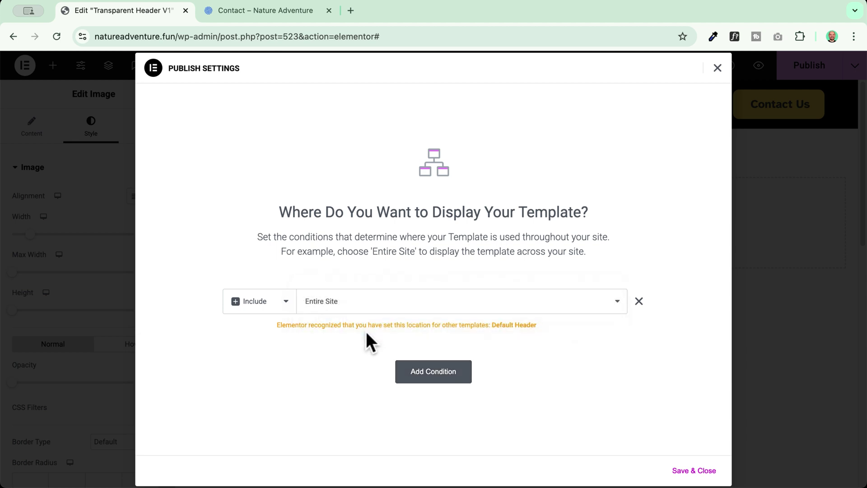
pyautogui.click(468, 303)
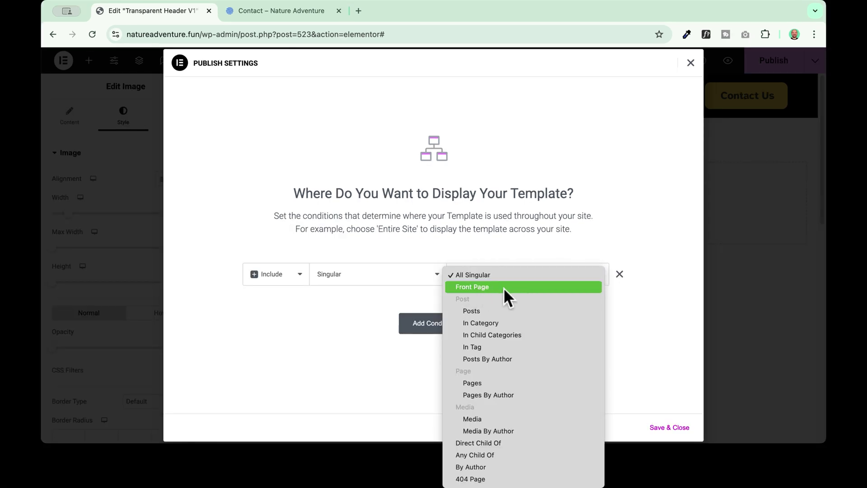
pyautogui.click(489, 382)
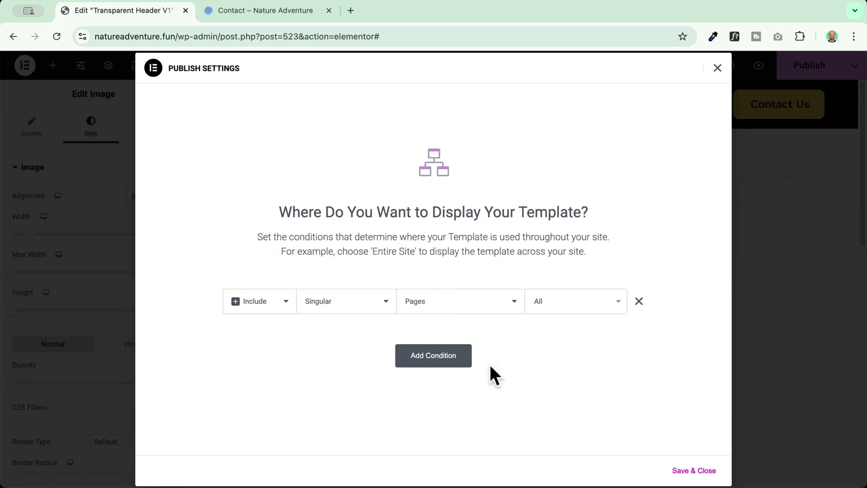
pyautogui.click(561, 308)
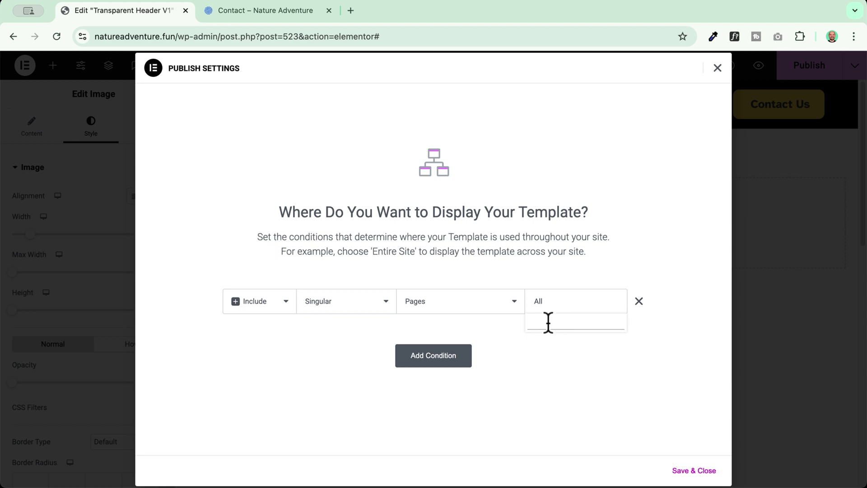
pyautogui.click(640, 301)
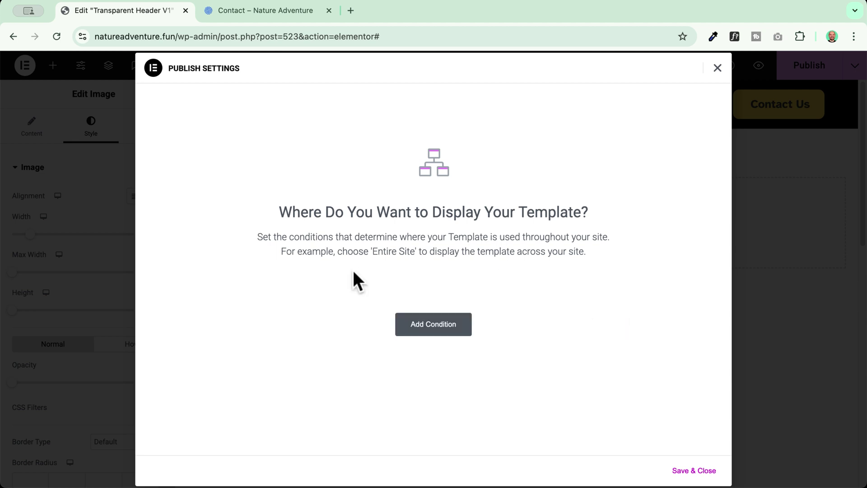
pyautogui.click(430, 323)
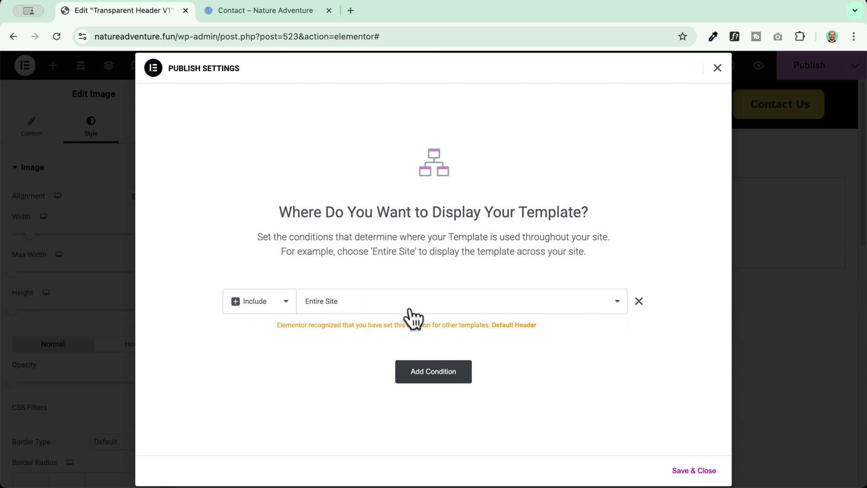
pyautogui.click(384, 303)
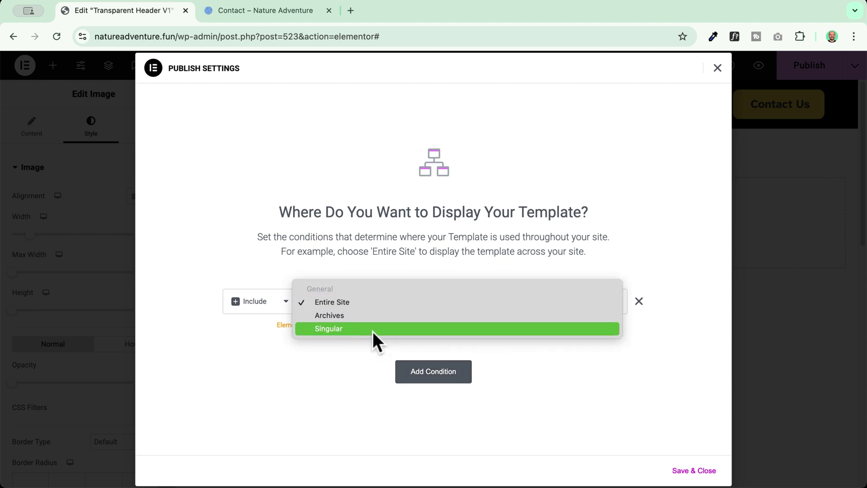
pyautogui.press('Escape')
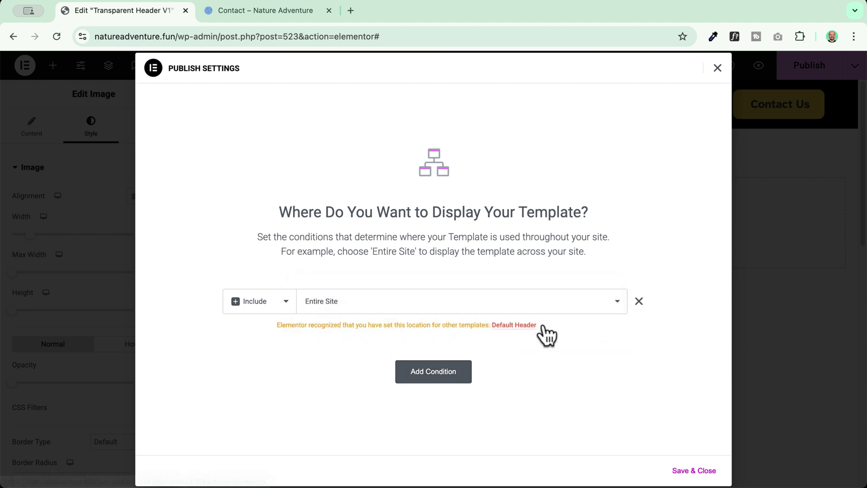
# - Set the condition to Include > Singular > Pages > Home Page V2 and Save & Close
pyautogui.click(344, 302)
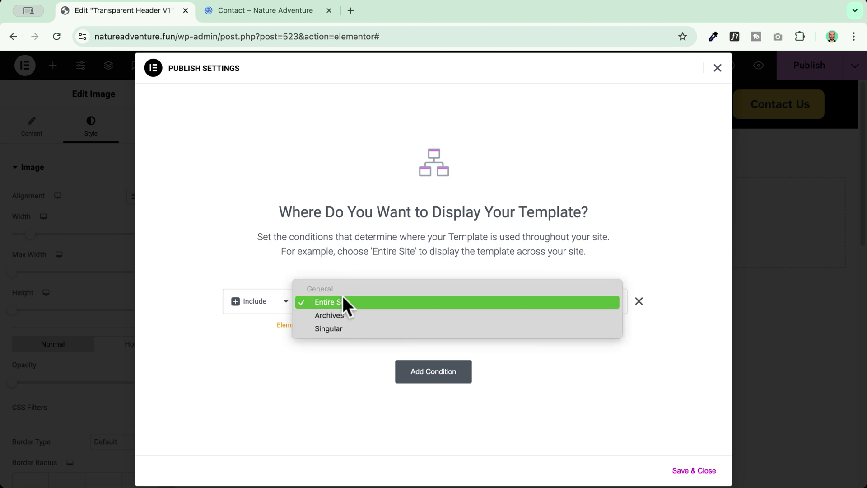
pyautogui.click(337, 332)
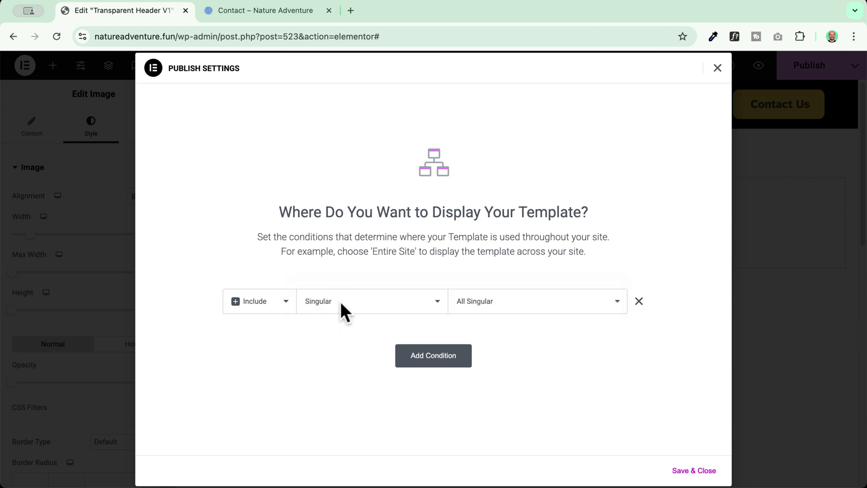
pyautogui.click(521, 313)
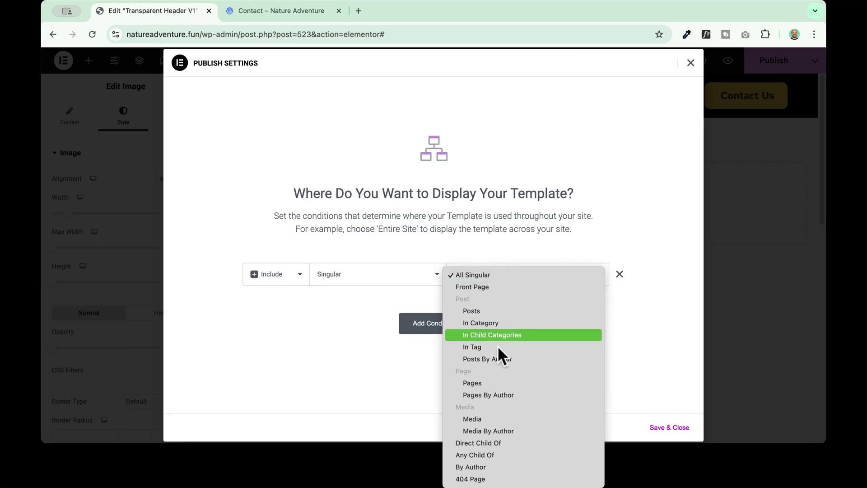
pyautogui.click(493, 380)
pyautogui.click(532, 276)
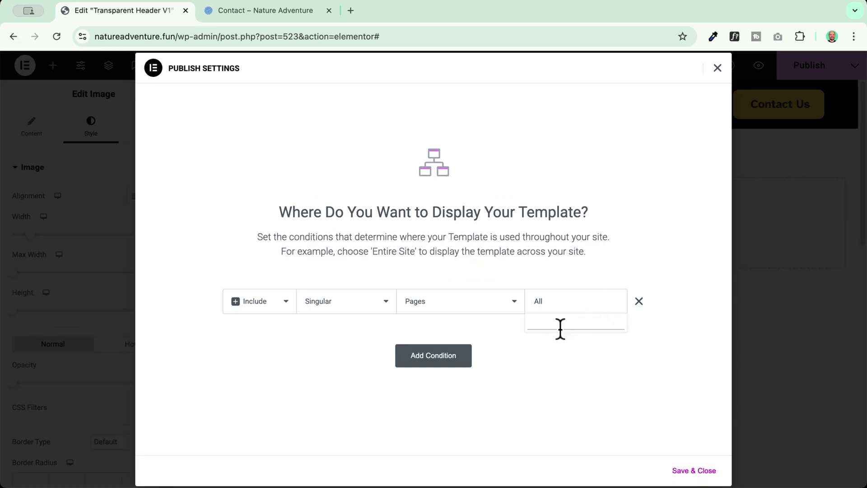
pyautogui.write('home')
pyautogui.click(576, 339)
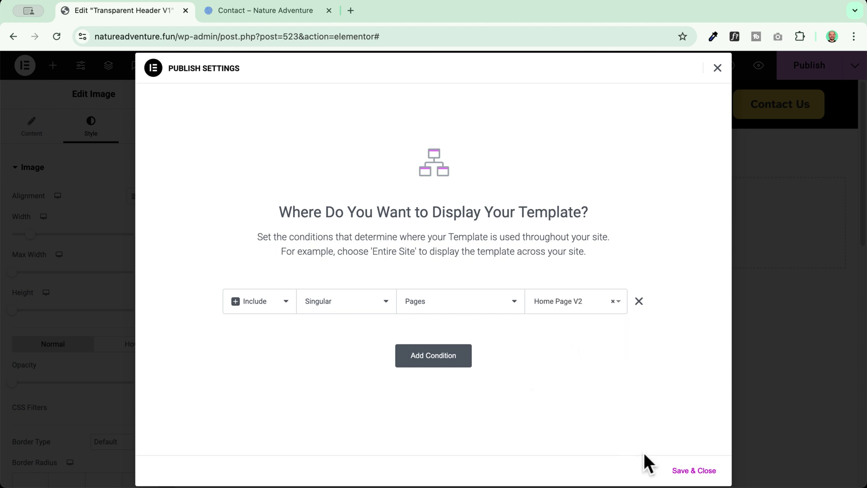
pyautogui.click(695, 471)
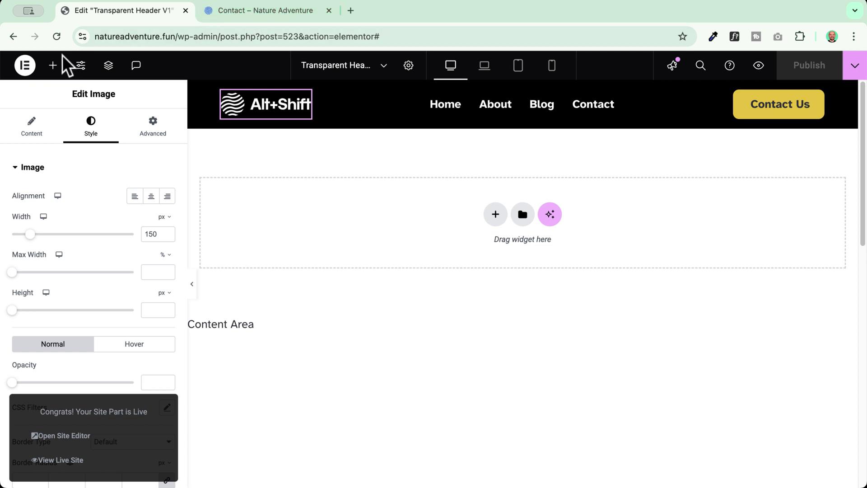
# - Exit the Elementor editor to WordPress admin in a new tab
pyautogui.click(25, 65)
pyautogui.rightClick(51, 186)
pyautogui.click(84, 190)
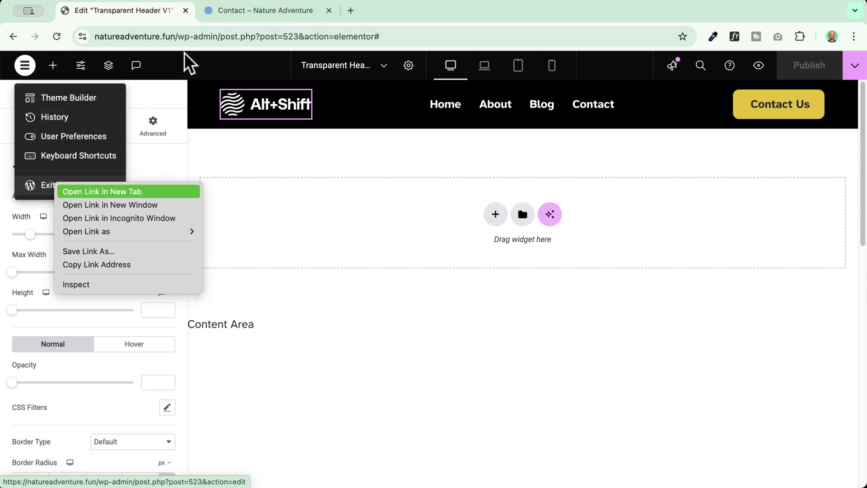
pyautogui.click(218, 14)
pyautogui.click(355, 13)
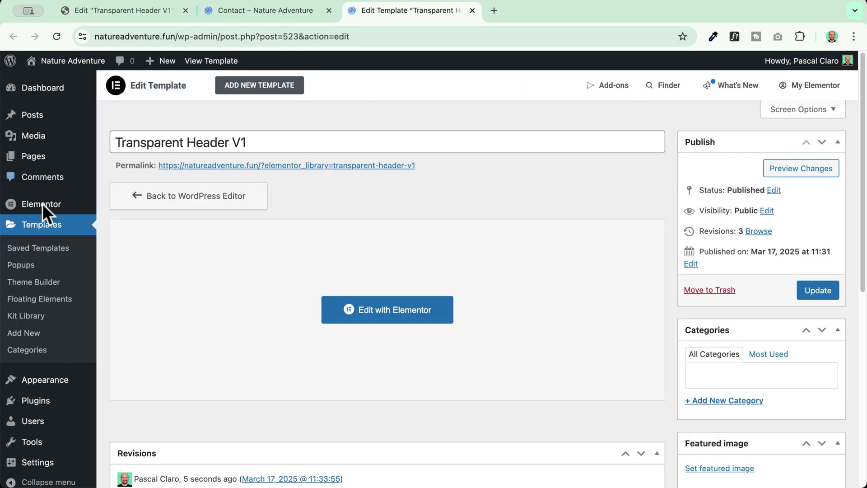
# - From Pages, view Home Page V2 and choose Edit with Elementor from the admin bar
pyautogui.click(34, 157)
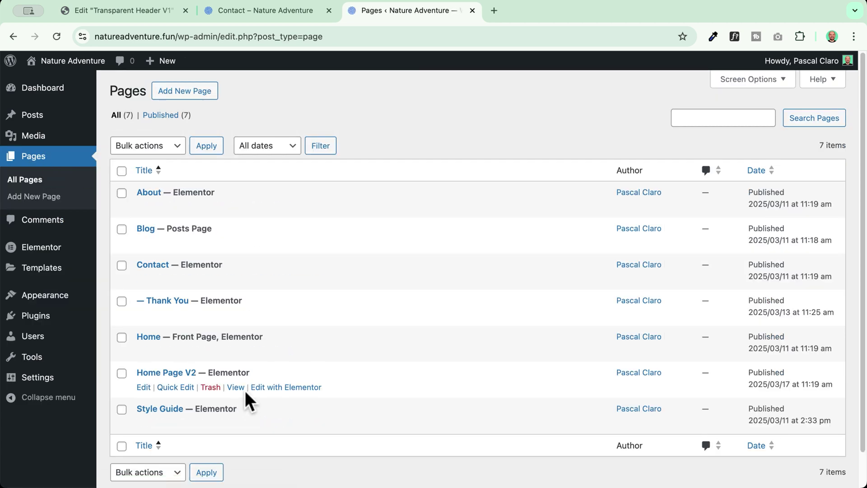
pyautogui.click(236, 387)
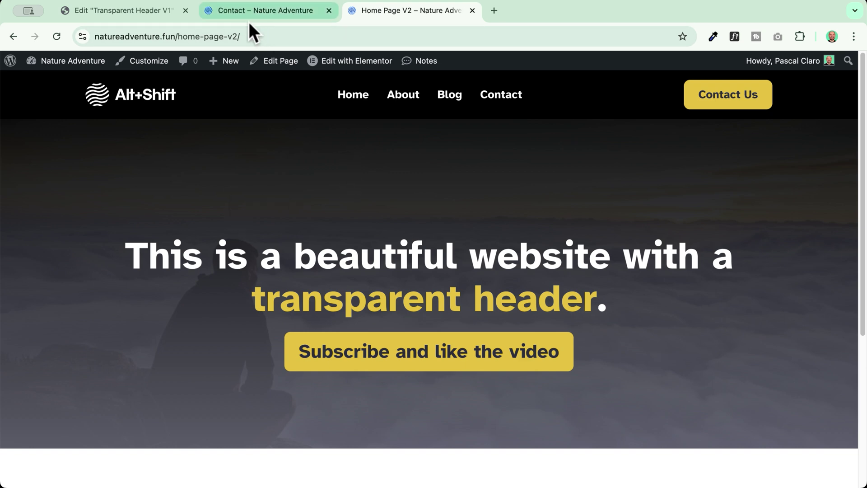
pyautogui.moveTo(361, 64)
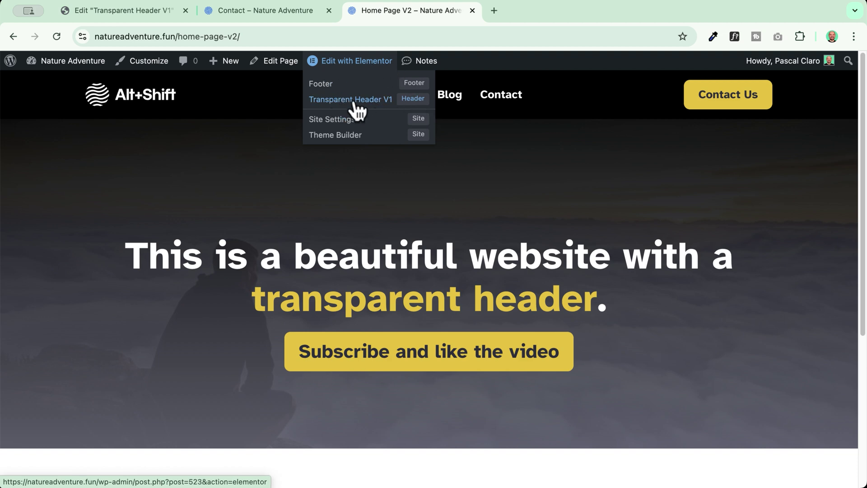
pyautogui.click(367, 62)
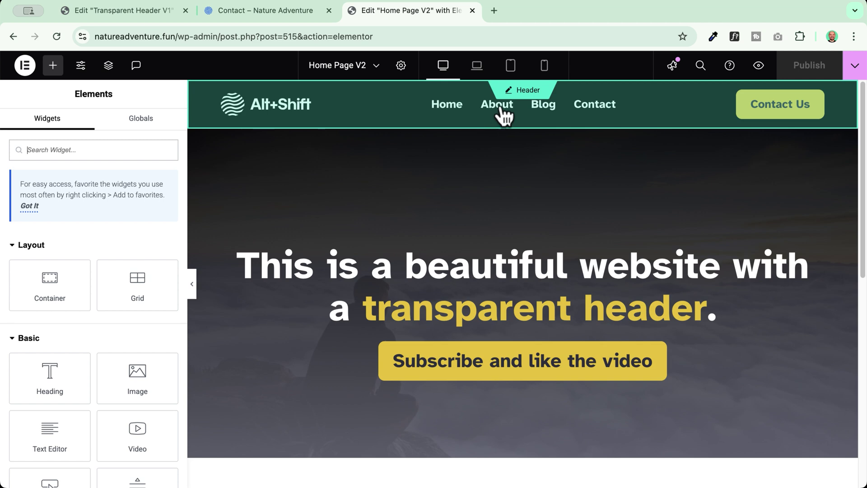
# - Select the header container and switch its Style background to Classic to clear the solid fill
pyautogui.click(524, 91)
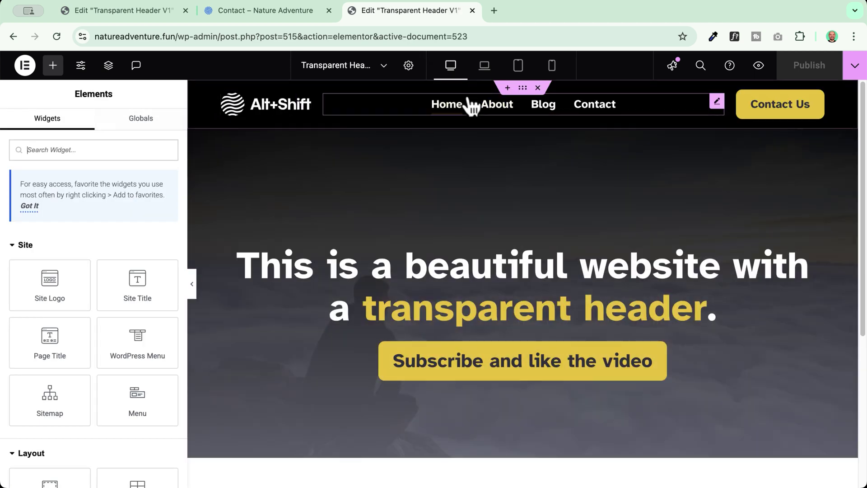
pyautogui.click(523, 89)
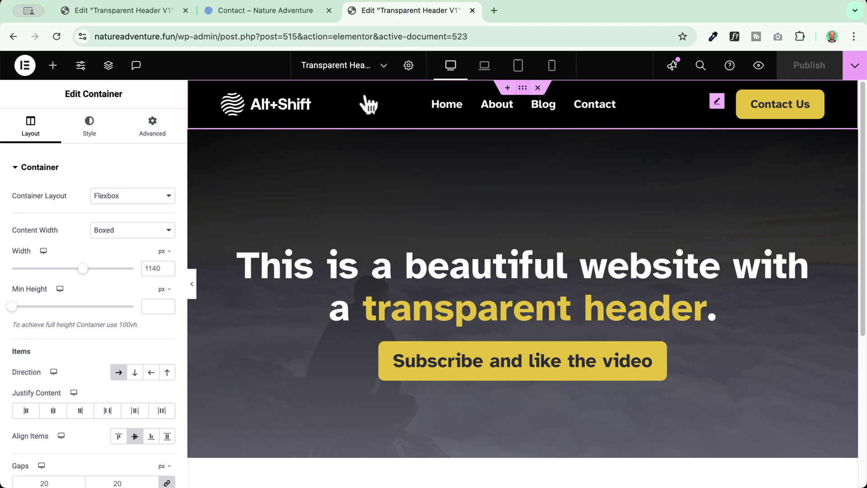
pyautogui.click(90, 120)
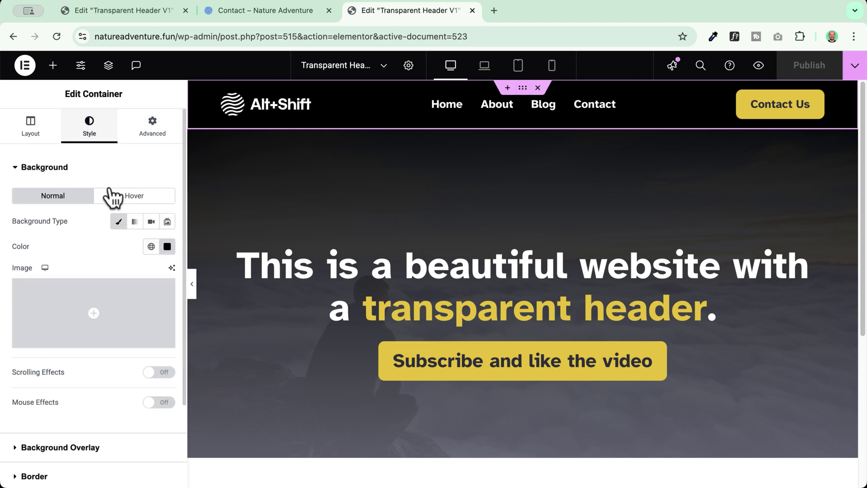
pyautogui.click(119, 222)
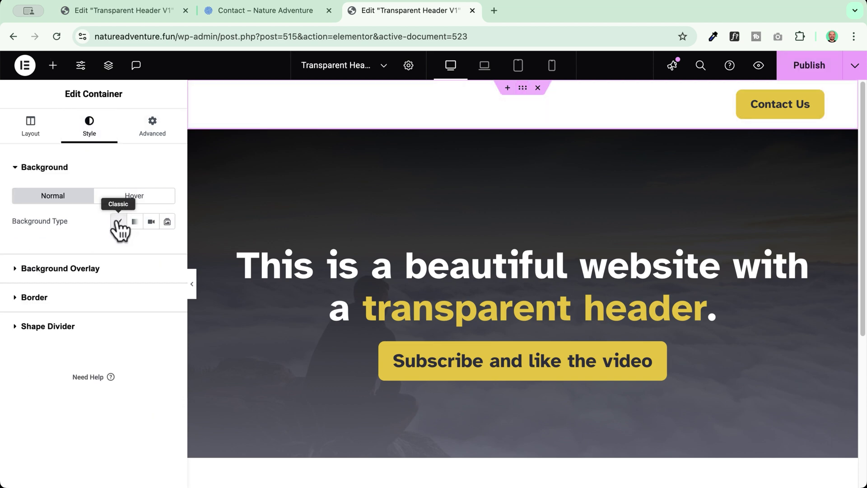
pyautogui.moveTo(354, 233)
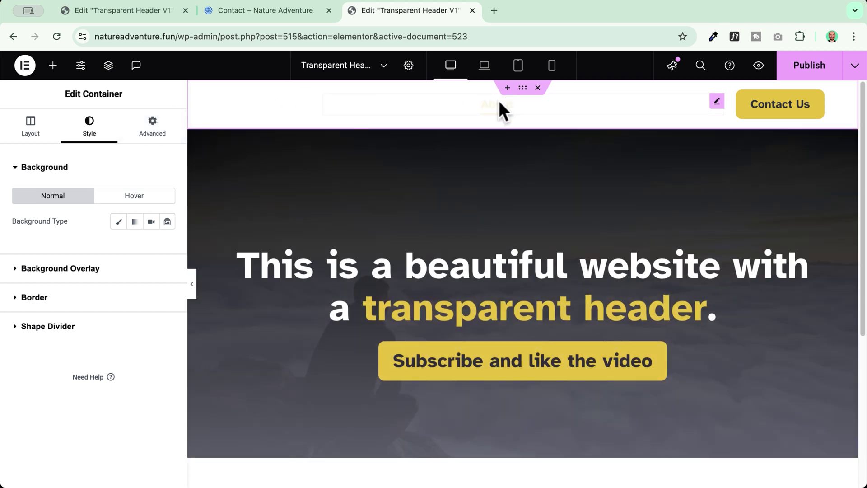
pyautogui.click(524, 89)
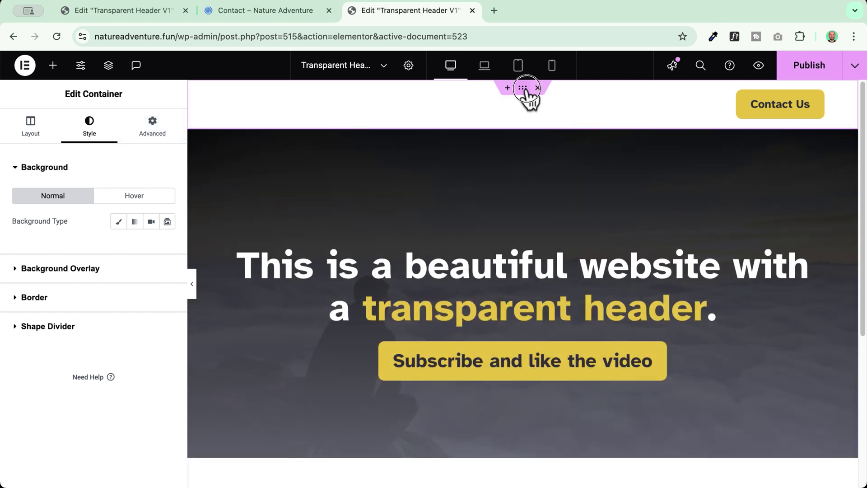
# - In Advanced, reset the header margins to 0 and set the bottom margin to -80 px
pyautogui.click(151, 129)
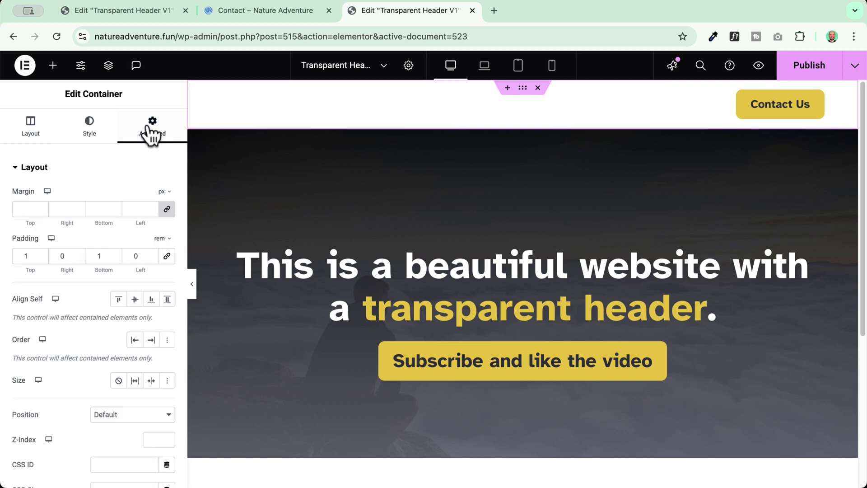
pyautogui.click(167, 210)
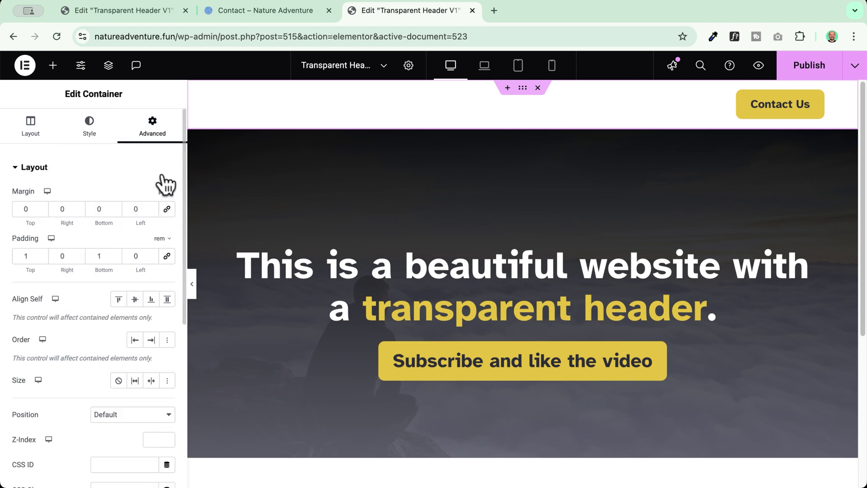
pyautogui.click(97, 210)
pyautogui.write('-8')
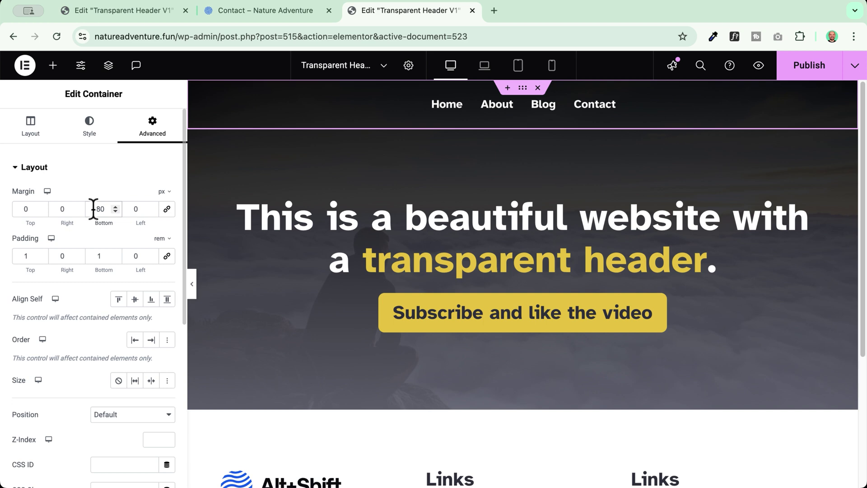
pyautogui.write('-')
pyautogui.press('Down')
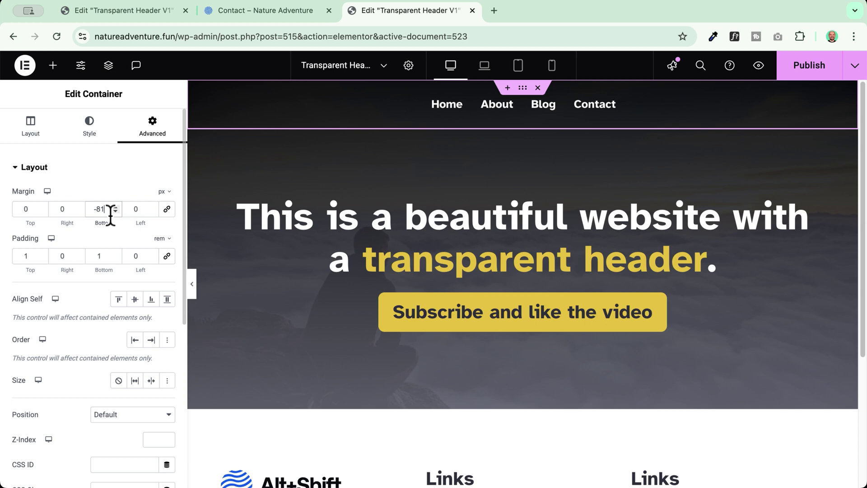
pyautogui.press('Up')
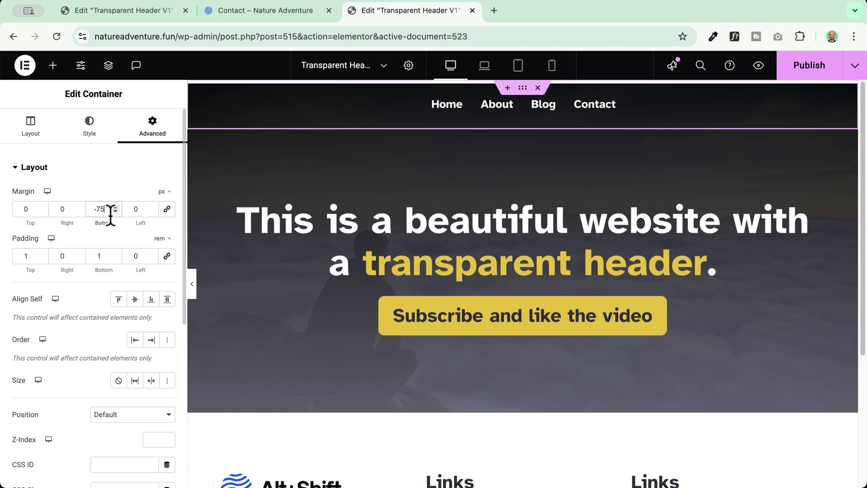
pyautogui.press('Up')
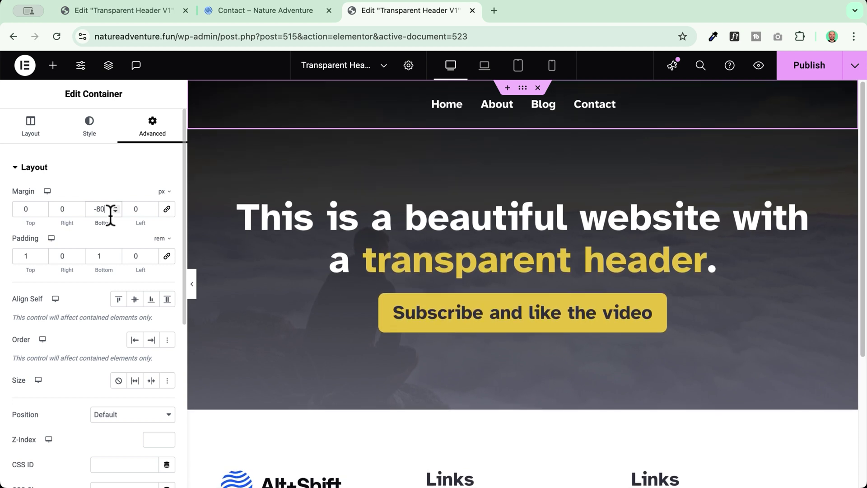
pyautogui.press('Down')
pyautogui.press('Up')
# - Set the header container's Z-Index to 9
pyautogui.scroll(-3, 93, 163)
pyautogui.click(154, 311)
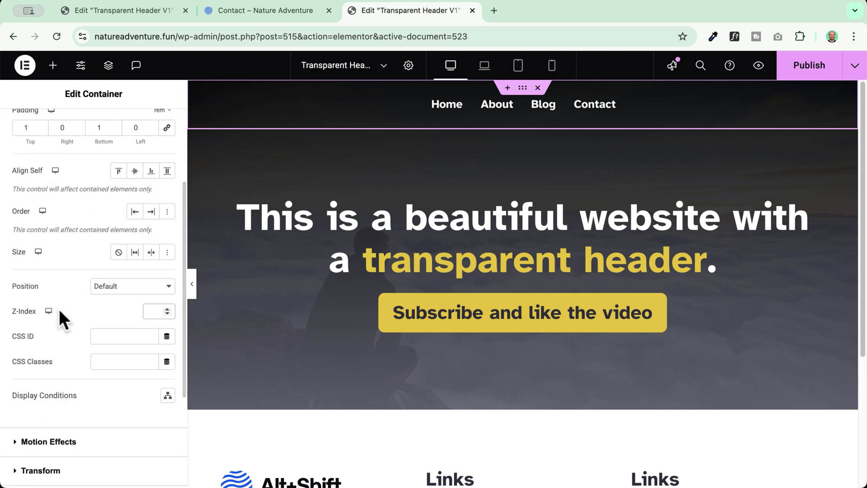
pyautogui.write('9')
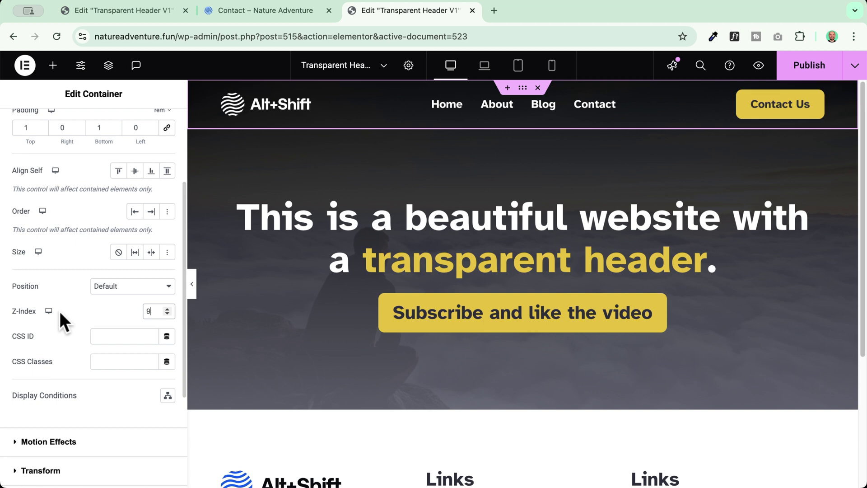
pyautogui.write('9')
pyautogui.press('BackSpace')
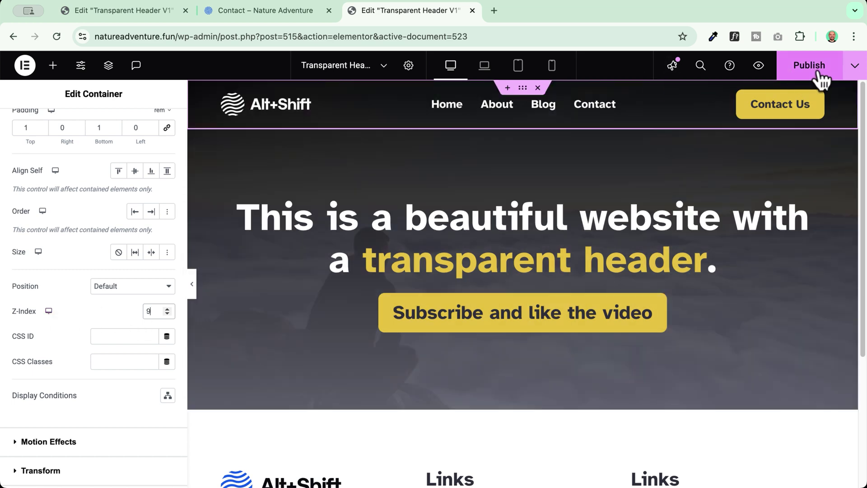
# - Publish the header changes and preview the template in a new tab
pyautogui.click(818, 71)
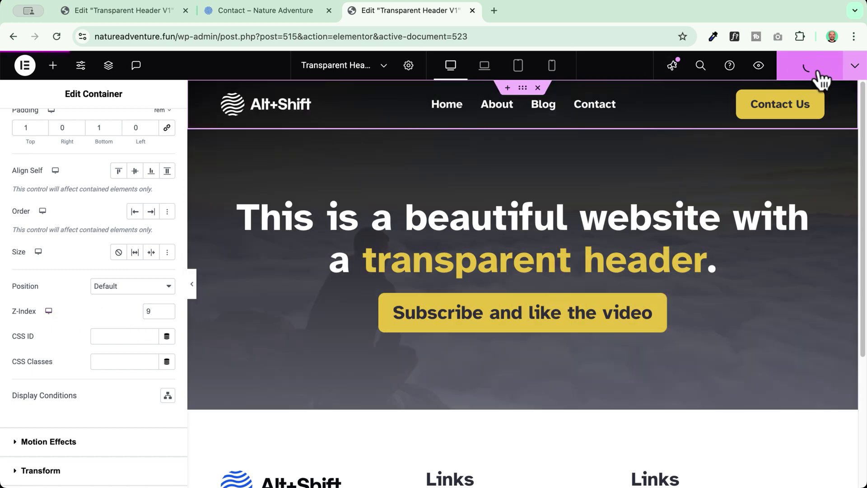
pyautogui.click(856, 74)
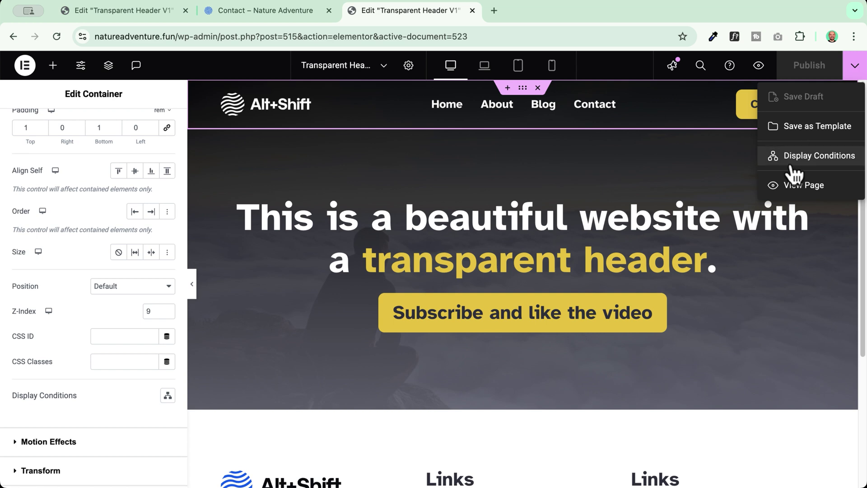
pyautogui.click(786, 181)
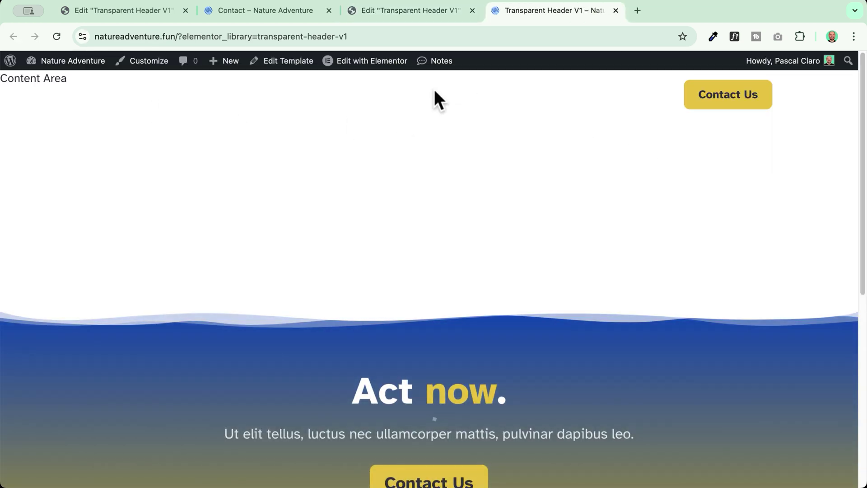
# - View the live Home Page V2 from the Pages list, then return to the header editor tab
pyautogui.click(59, 61)
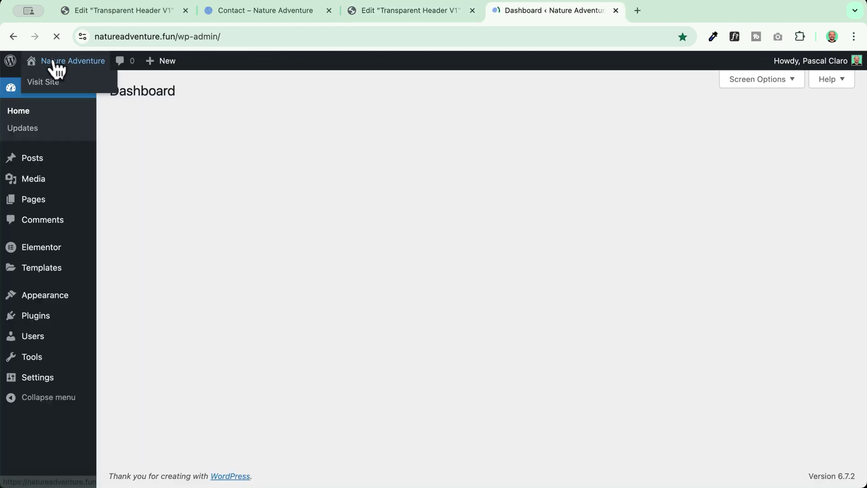
pyautogui.click(47, 199)
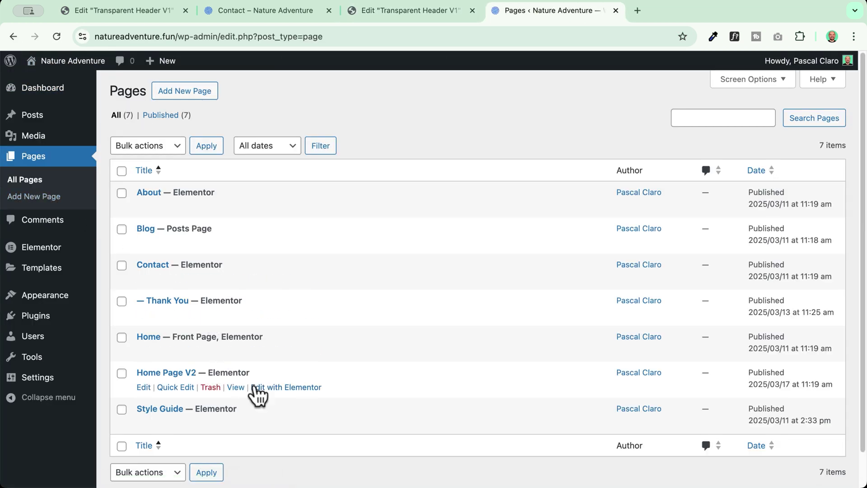
pyautogui.click(235, 387)
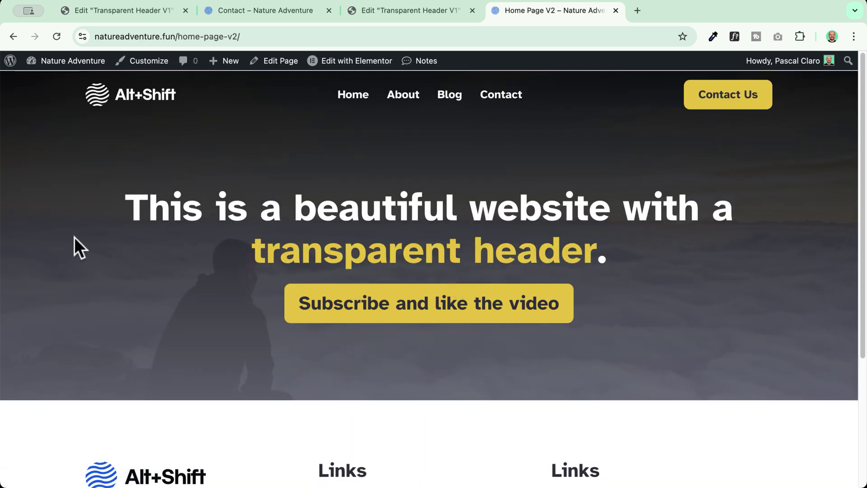
pyautogui.scroll(2, 183, 73)
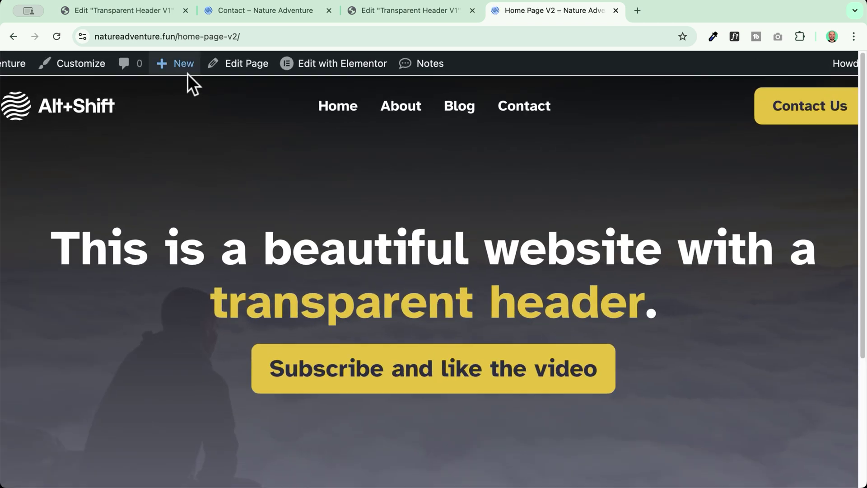
pyautogui.press('super+minus')
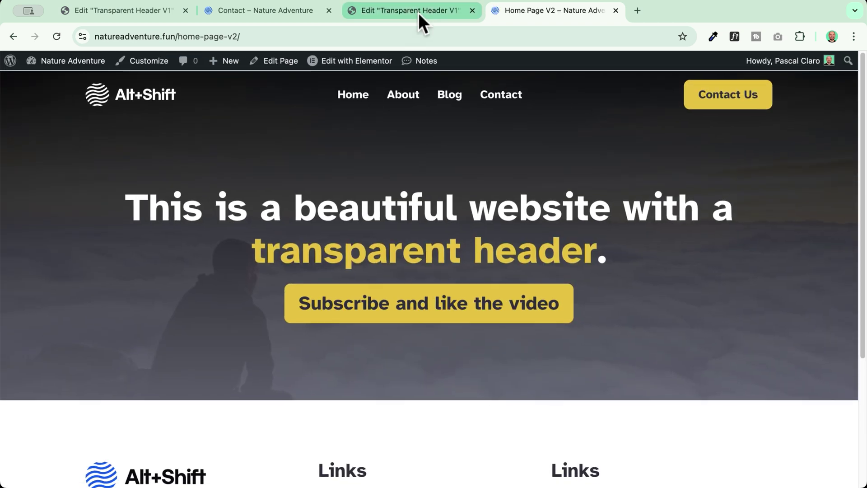
pyautogui.click(418, 13)
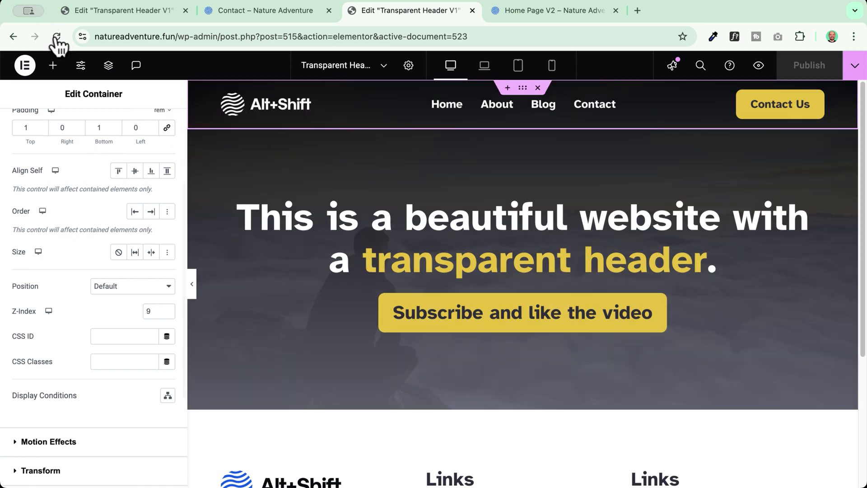
# - Adjust the header's Margin Bottom spinner to -81 px
pyautogui.scroll(3, 156, 260)
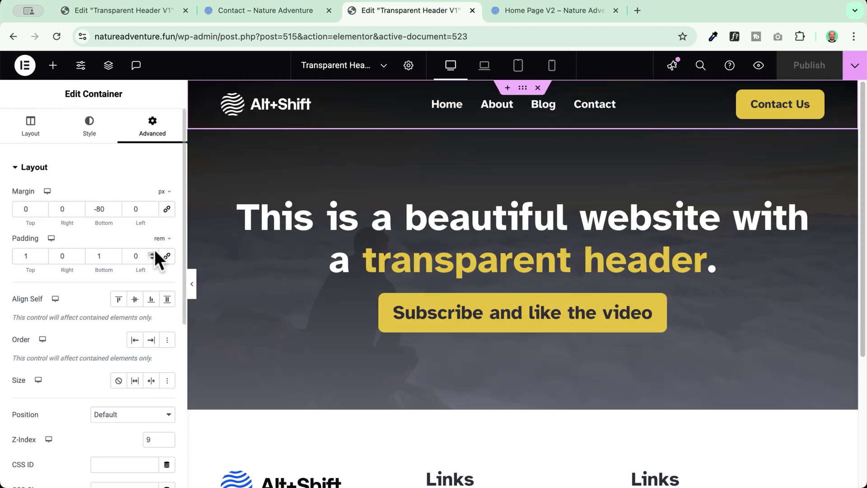
pyautogui.click(114, 206)
pyautogui.click(116, 210)
pyautogui.click(116, 210)
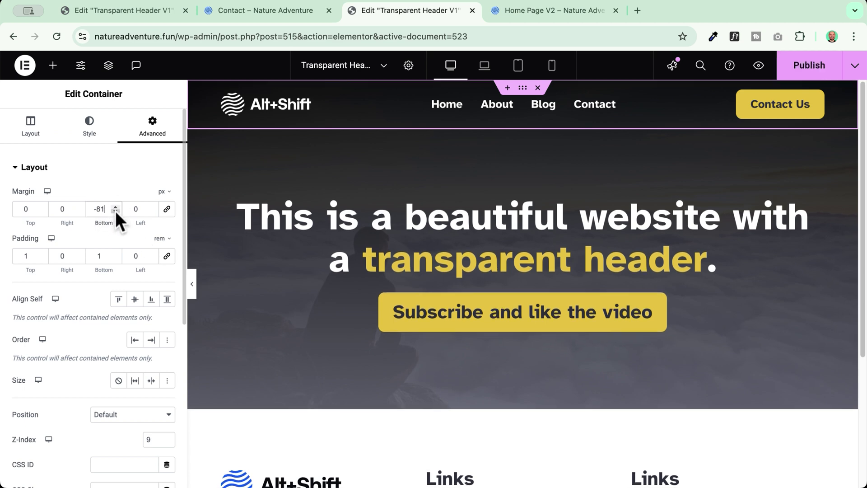
# - Reload the live Home Page V2 and scroll to check the header over the hero
pyautogui.click(557, 11)
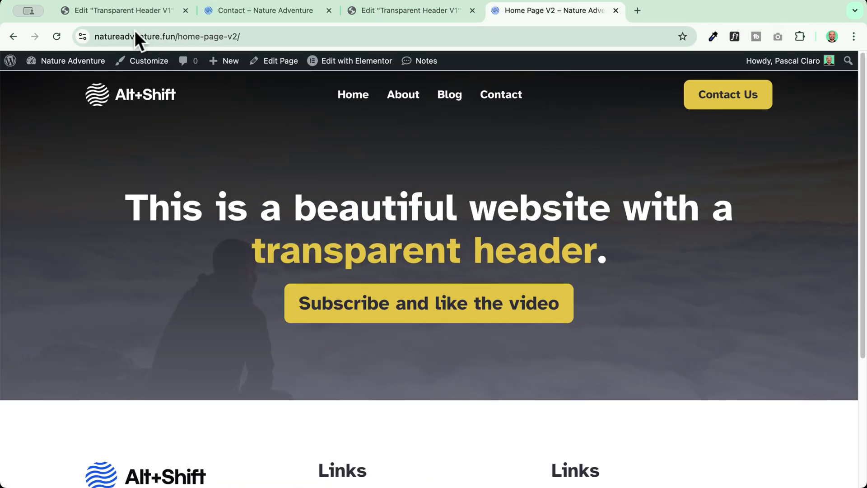
pyautogui.click(59, 35)
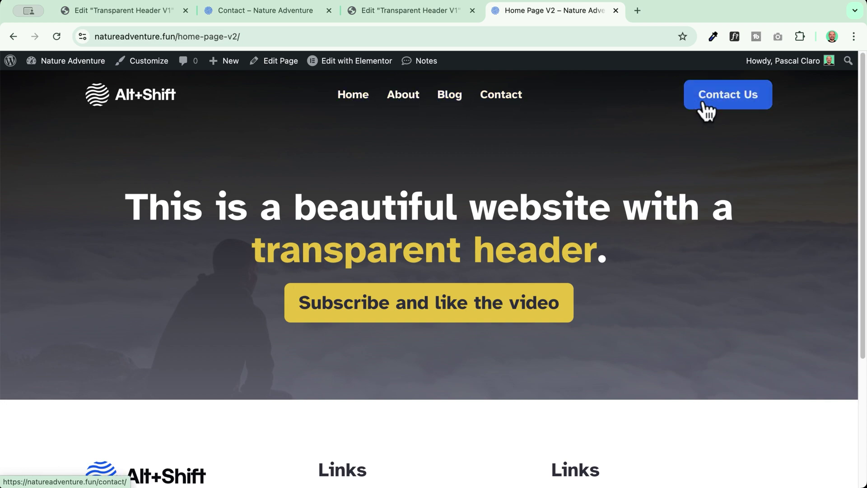
pyautogui.scroll(-4, 199, 217)
pyautogui.scroll(4, 199, 217)
pyautogui.scroll(-4, 196, 217)
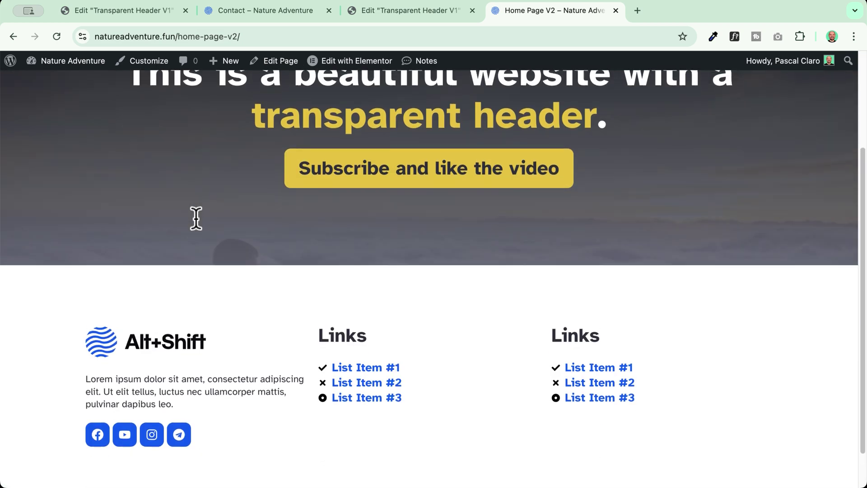
pyautogui.scroll(4, 161, 223)
pyautogui.scroll(-3, 161, 222)
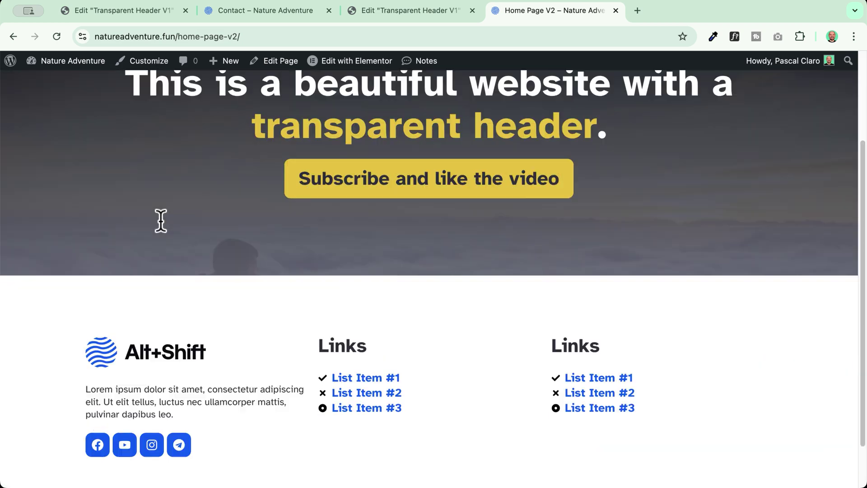
pyautogui.scroll(3, 161, 223)
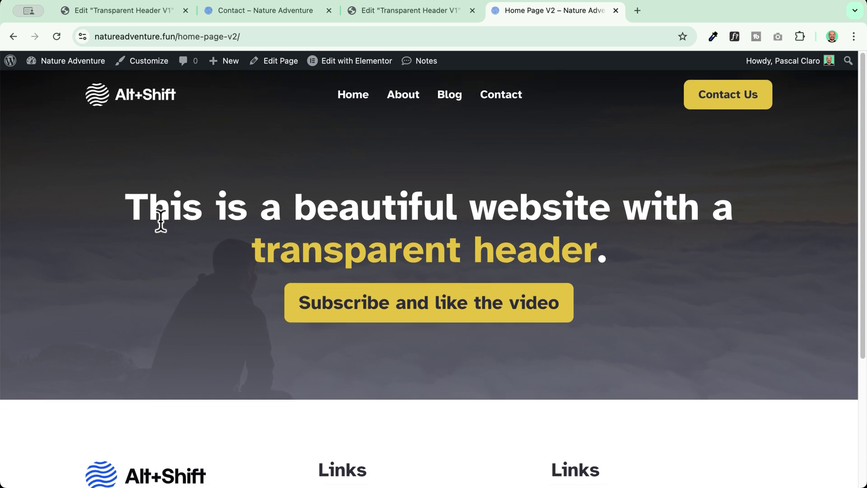
# - Load the main home page via the Contact tab's logo and scroll to watch its header turn solid blue
pyautogui.click(251, 11)
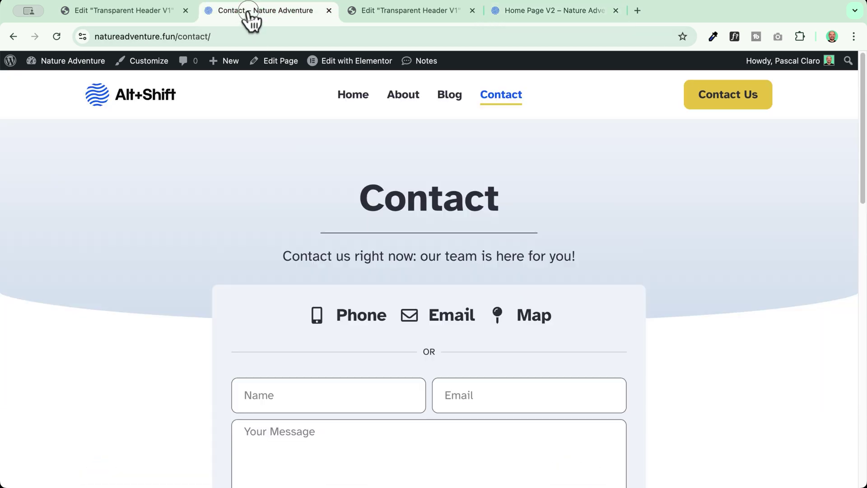
pyautogui.click(125, 99)
pyautogui.scroll(-5, 128, 208)
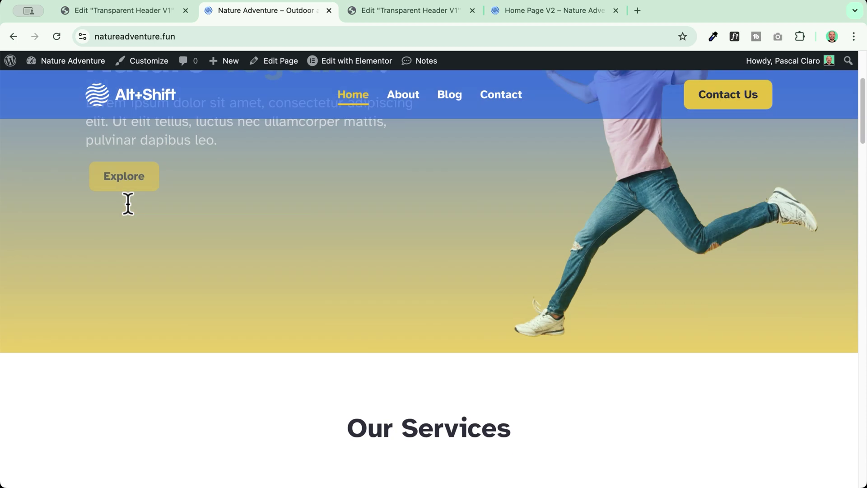
pyautogui.scroll(5, 127, 202)
pyautogui.scroll(-8, 127, 202)
pyautogui.scroll(8, 127, 203)
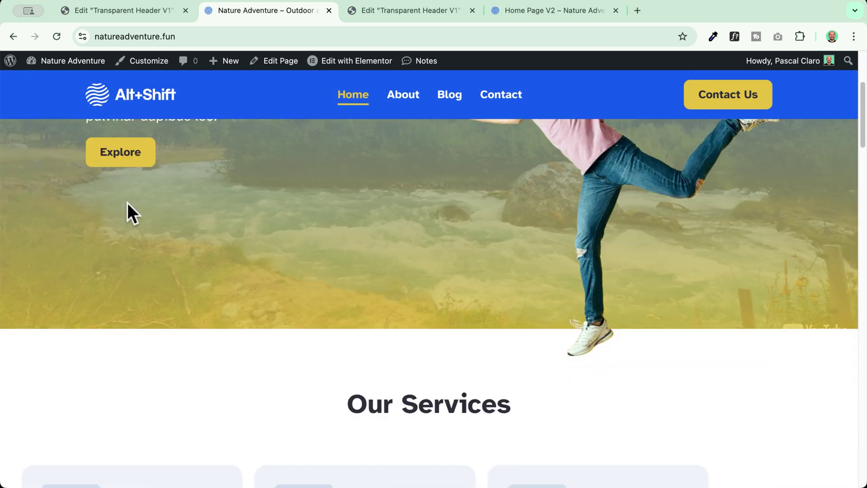
pyautogui.scroll(-5, 128, 202)
pyautogui.scroll(5, 128, 203)
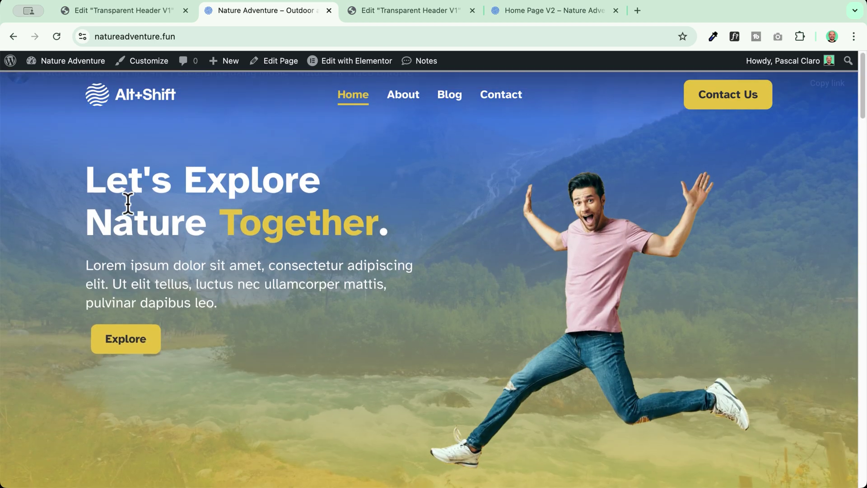
pyautogui.scroll(-5, 127, 202)
pyautogui.scroll(5, 128, 204)
pyautogui.scroll(-5, 128, 204)
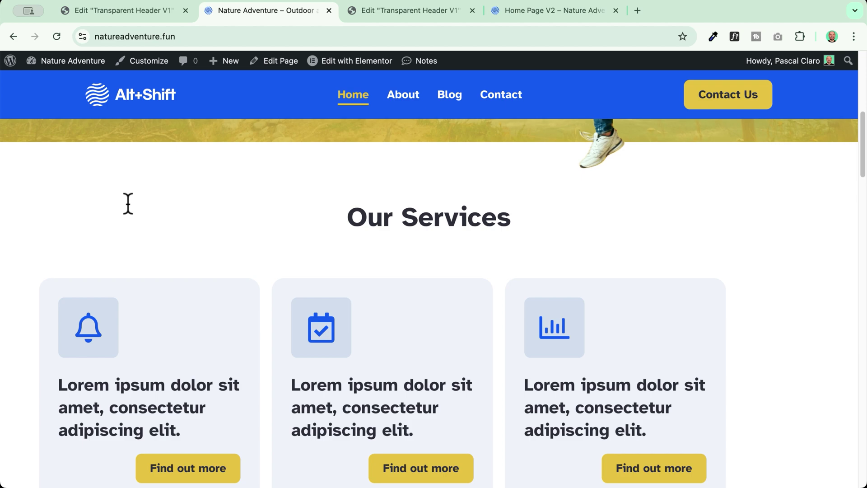
pyautogui.scroll(5, 128, 203)
pyautogui.scroll(-6, 127, 203)
pyautogui.scroll(6, 127, 202)
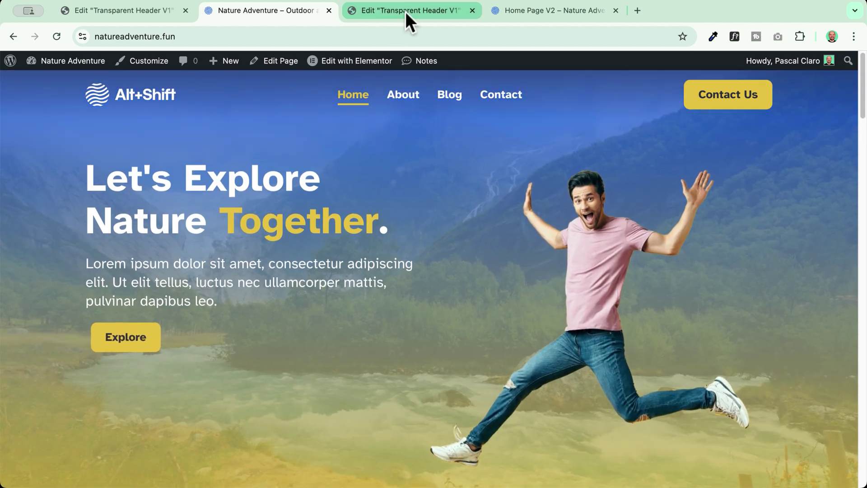
pyautogui.scroll(-6, 260, 208)
pyautogui.scroll(6, 267, 221)
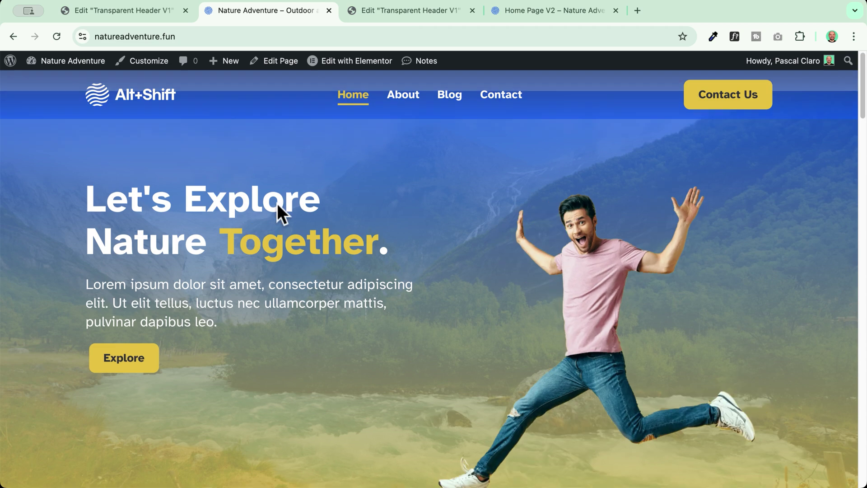
pyautogui.click(405, 10)
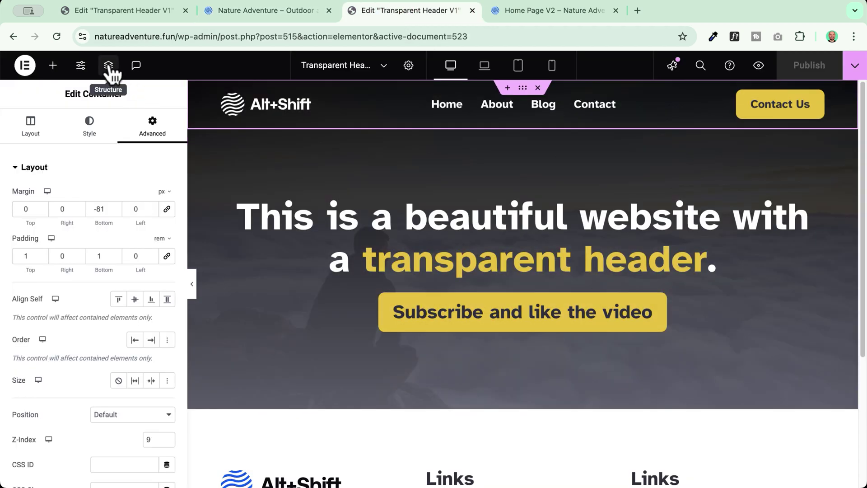
# - Rename the header container to 'Header V2' in the Structure panel
pyautogui.click(109, 64)
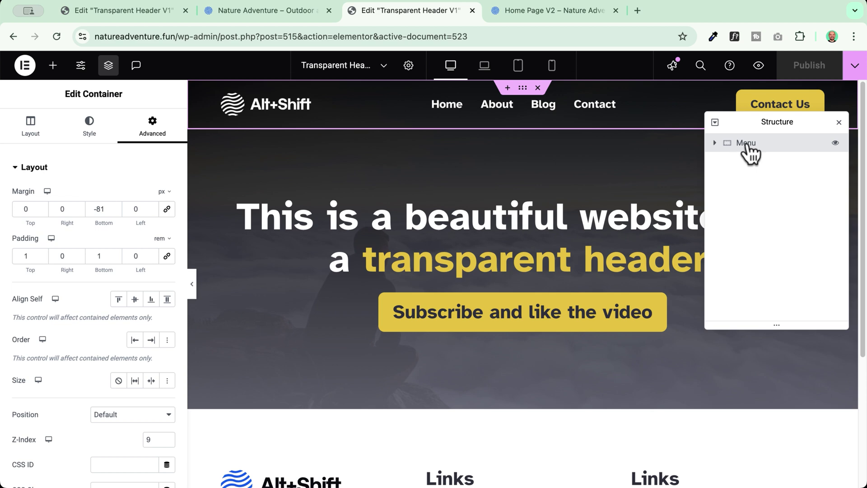
pyautogui.click(745, 143)
pyautogui.write('Header V2')
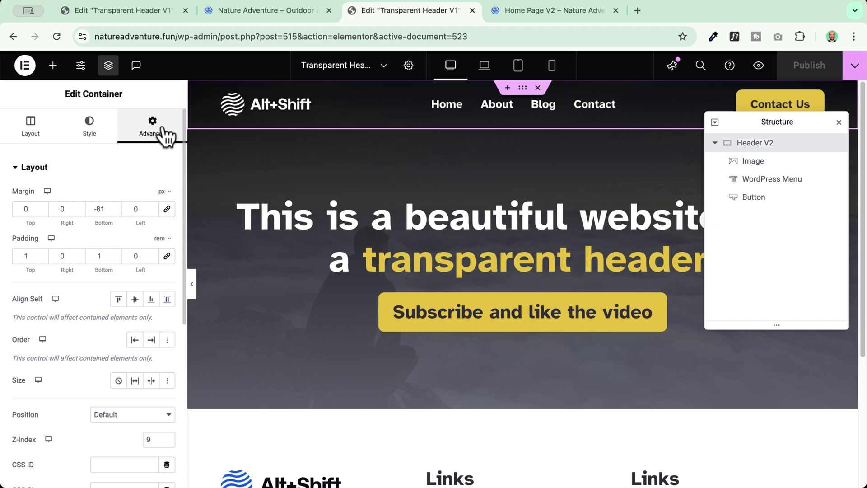
# - Set Motion Effects Sticky to Top, publish, and bring up the live Home Page V2
pyautogui.scroll(-6, 81, 316)
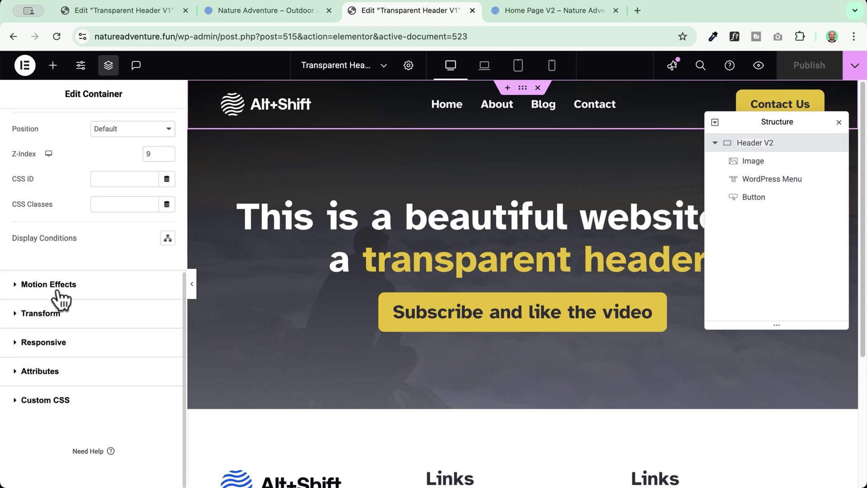
pyautogui.click(50, 286)
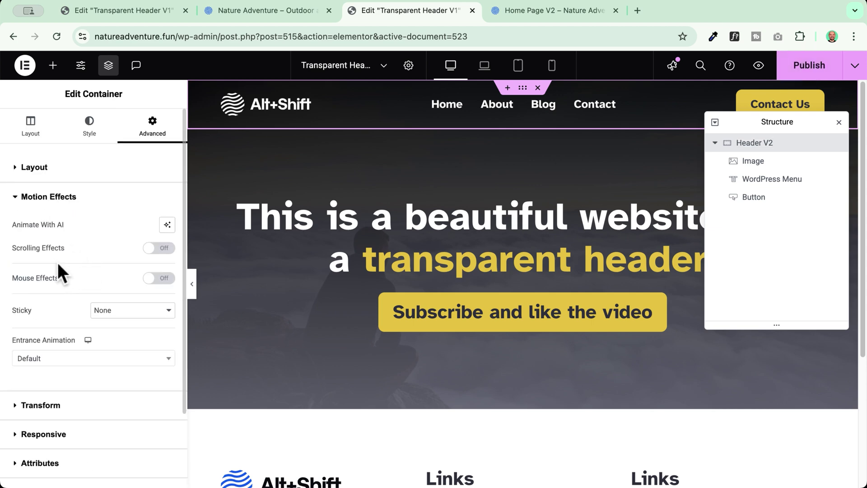
pyautogui.click(120, 317)
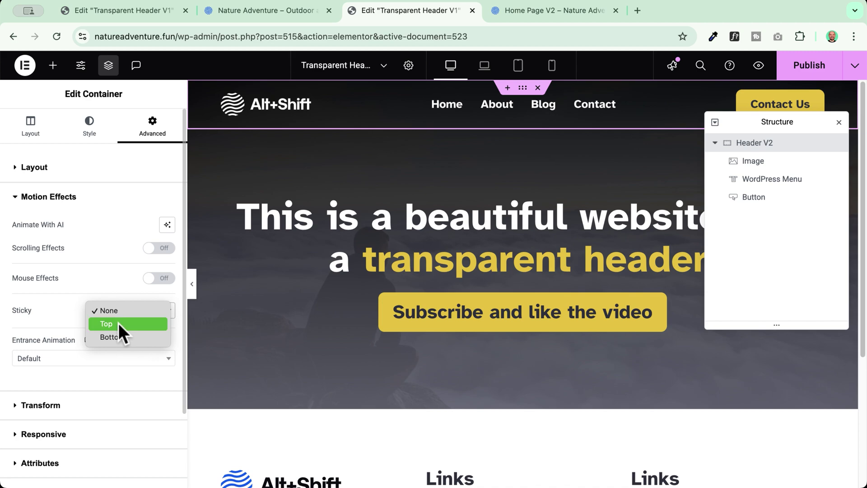
pyautogui.click(118, 324)
pyautogui.scroll(-5, 273, 285)
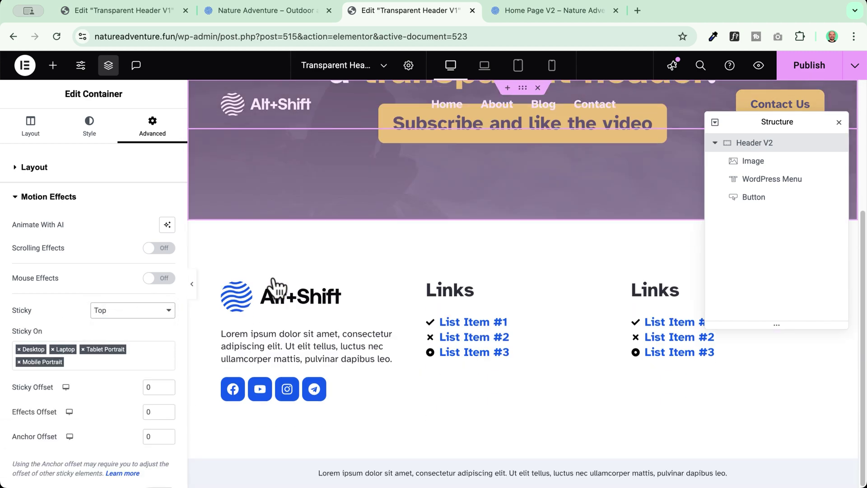
pyautogui.scroll(5, 272, 285)
pyautogui.scroll(-5, 276, 288)
pyautogui.scroll(5, 276, 287)
pyautogui.scroll(-5, 275, 285)
pyautogui.scroll(5, 275, 285)
pyautogui.click(812, 68)
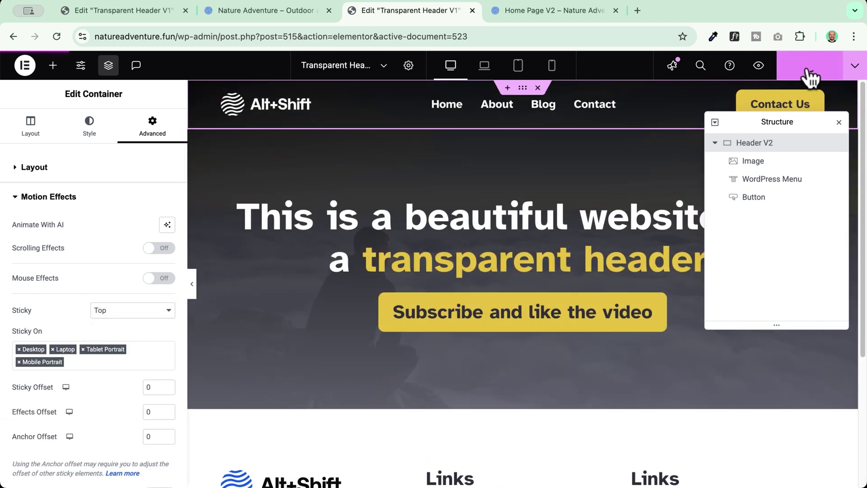
pyautogui.click(527, 15)
pyautogui.click(53, 41)
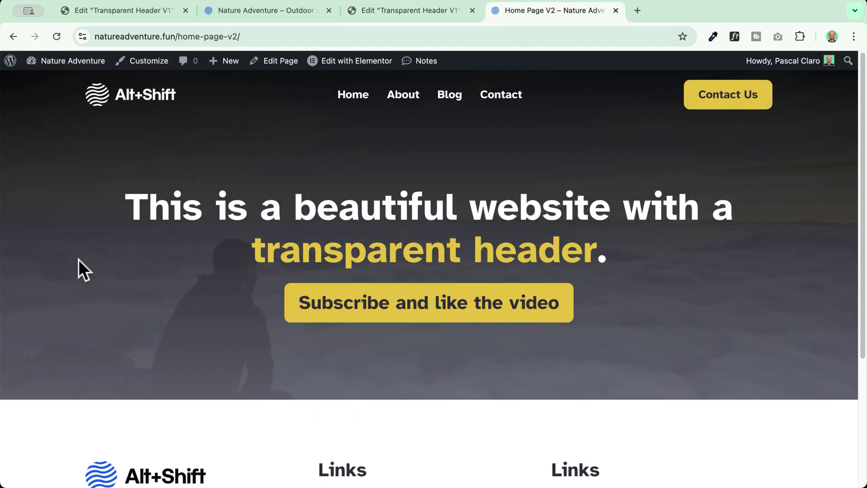
pyautogui.scroll(-4, 78, 260)
pyautogui.scroll(4, 78, 259)
pyautogui.scroll(-4, 78, 259)
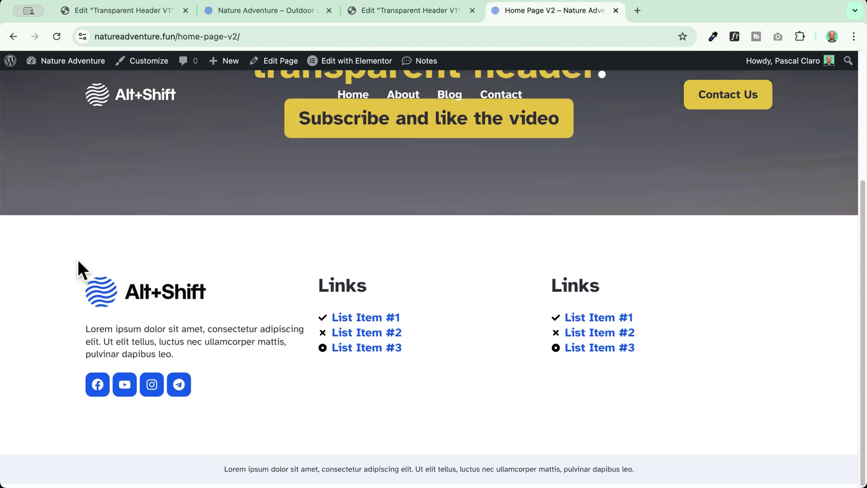
pyautogui.scroll(4, 77, 259)
pyautogui.scroll(-4, 78, 259)
pyautogui.scroll(4, 78, 260)
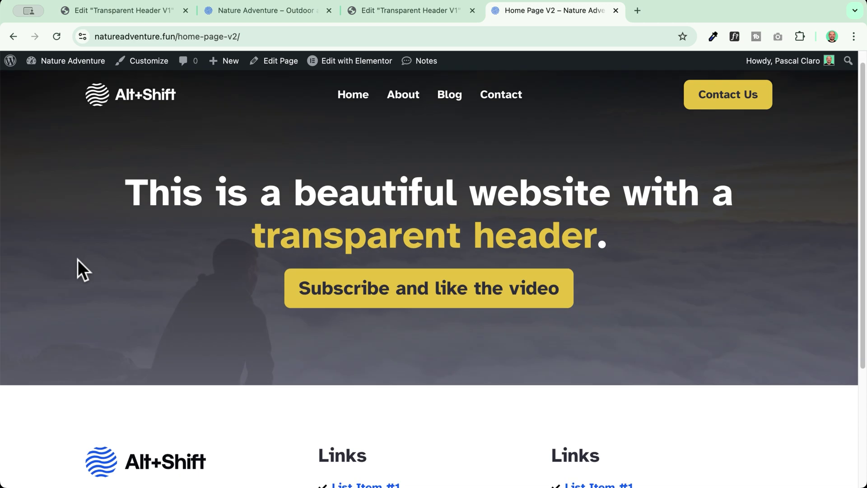
pyautogui.scroll(-4, 77, 259)
pyautogui.scroll(5, 78, 259)
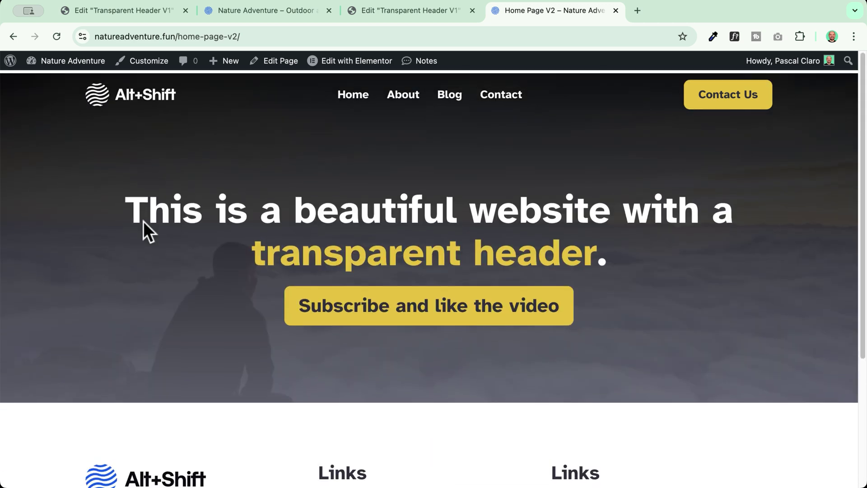
pyautogui.click(415, 17)
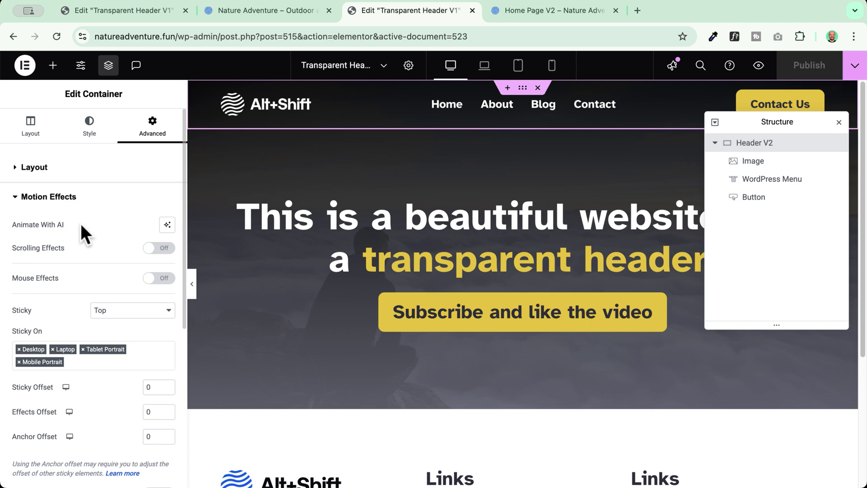
pyautogui.scroll(-3, 80, 223)
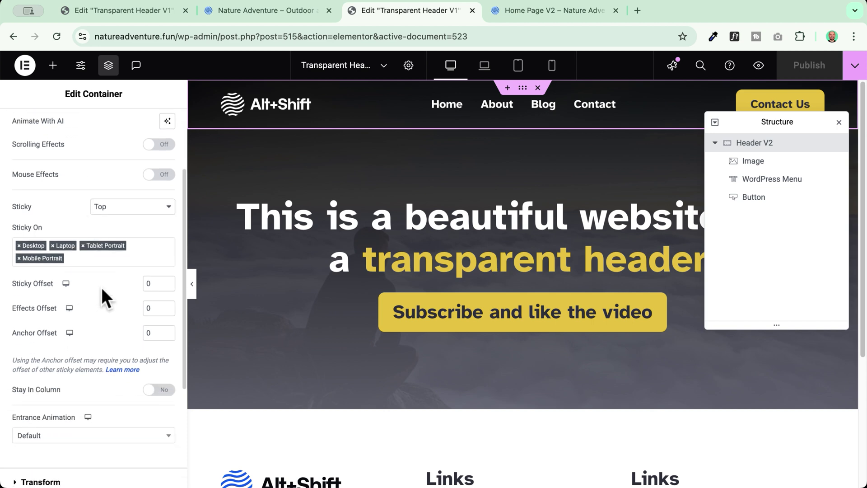
pyautogui.scroll(-1, 102, 296)
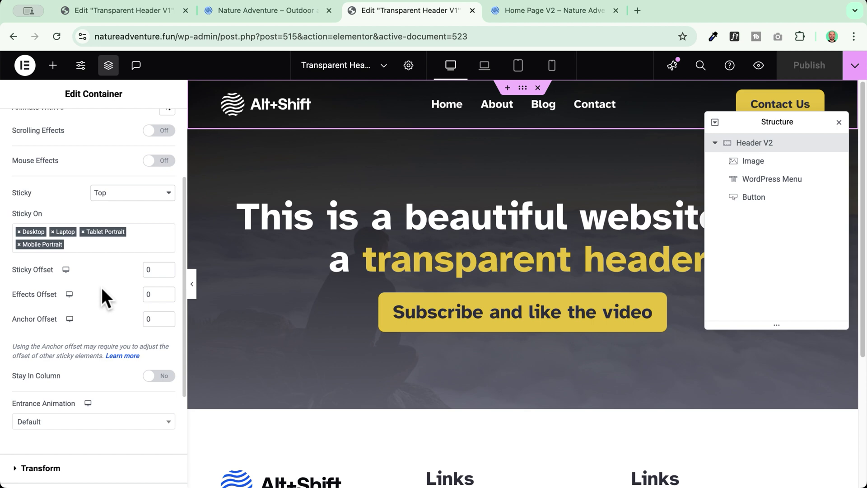
pyautogui.scroll(4, 112, 248)
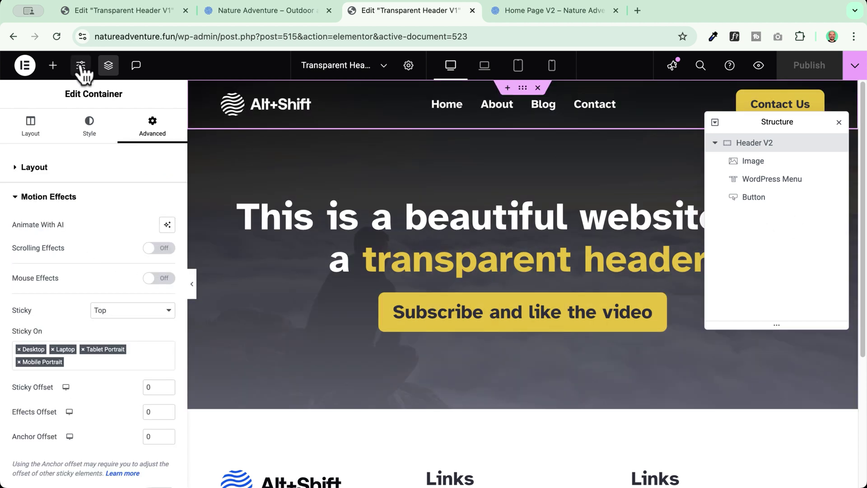
# - Open the Custom CSS panel in Site Settings
pyautogui.click(81, 67)
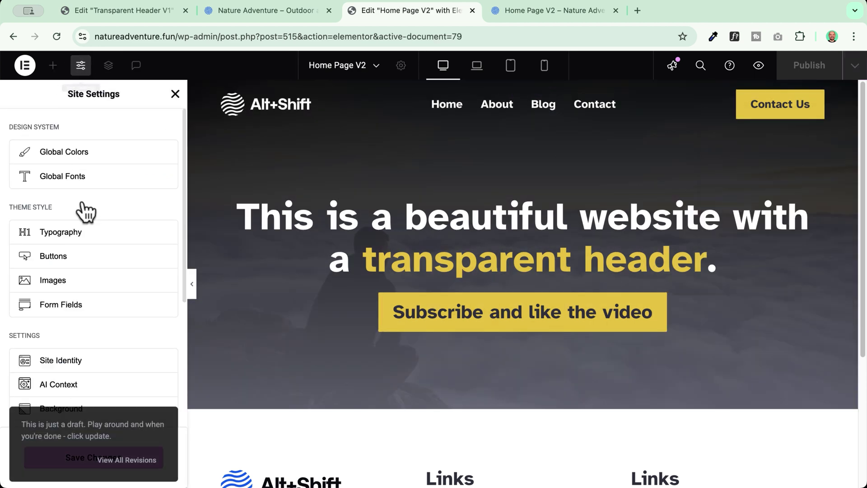
pyautogui.scroll(-5, 69, 216)
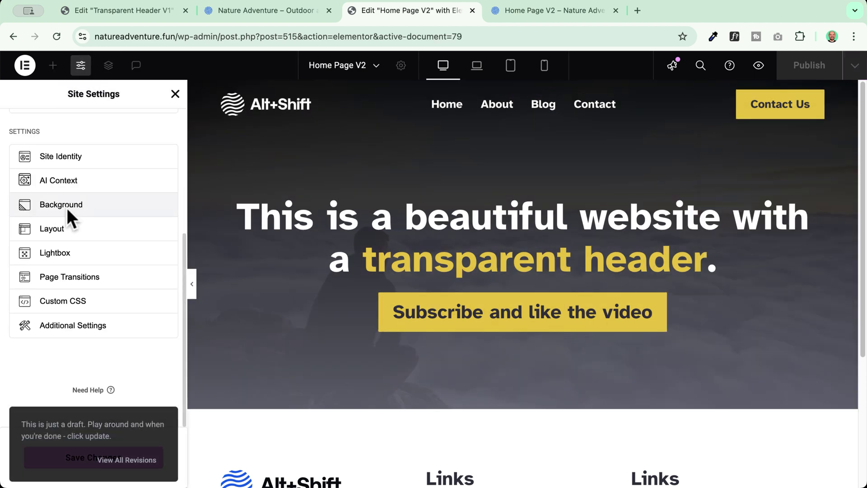
pyautogui.click(85, 303)
pyautogui.scroll(-10, 67, 251)
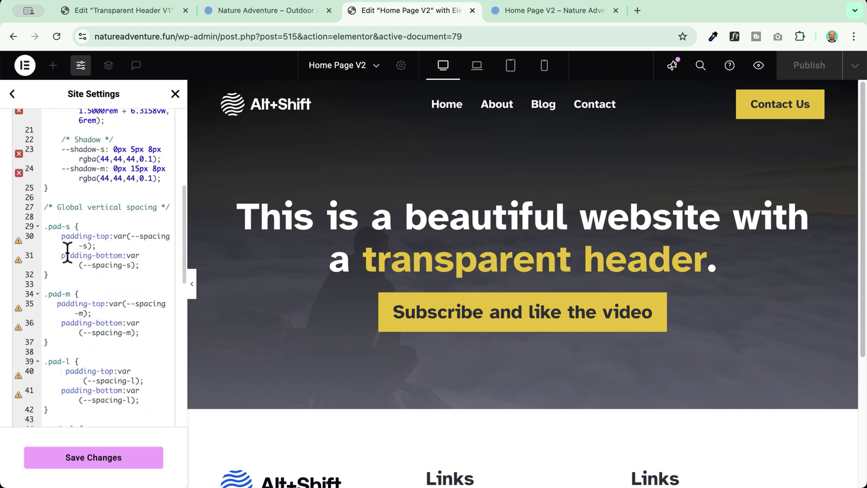
pyautogui.scroll(-8, 67, 252)
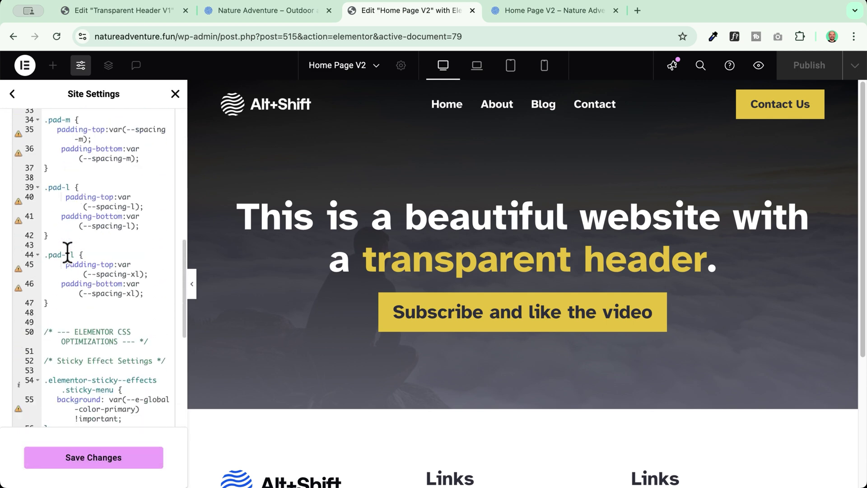
# - Review the .sticky-menu rule with the primary colour background and save the custom CSS
pyautogui.moveTo(62, 302); pyautogui.dragTo(44, 231)
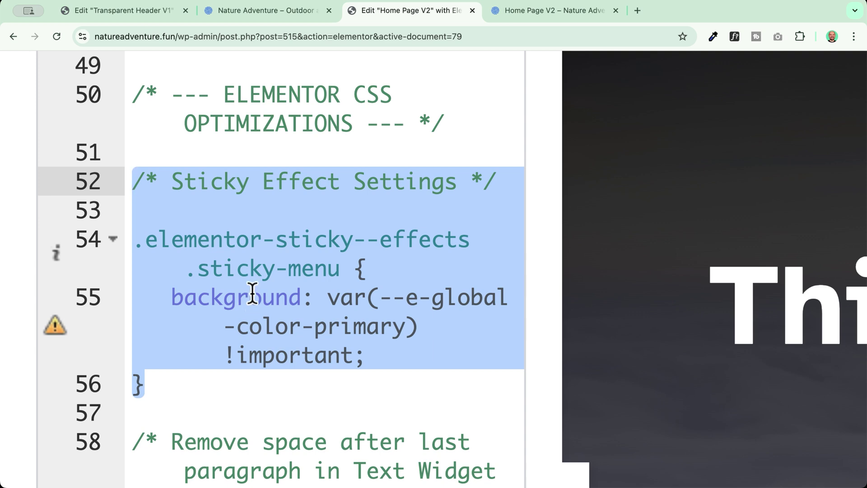
pyautogui.moveTo(189, 270); pyautogui.dragTo(332, 266)
pyautogui.press('super+c')
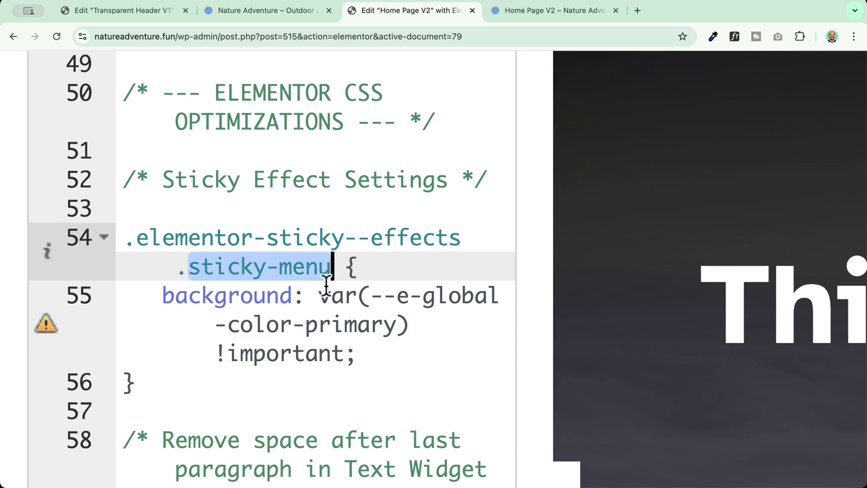
pyautogui.moveTo(402, 326); pyautogui.dragTo(319, 301)
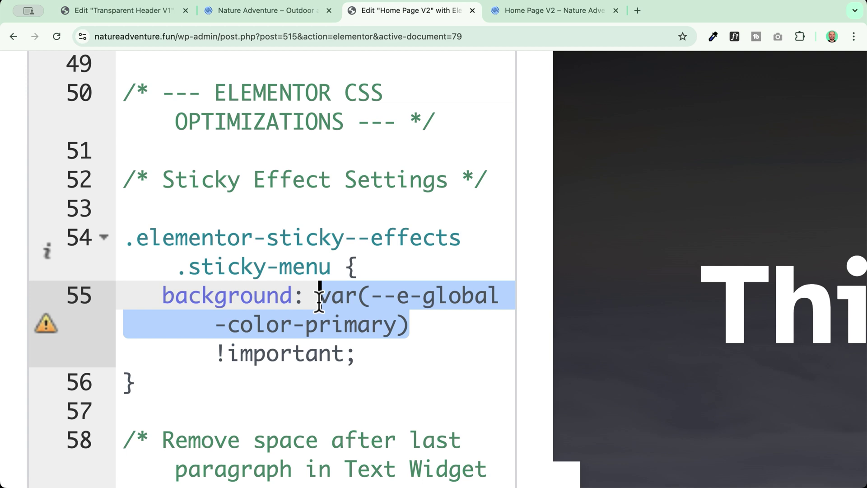
pyautogui.click(423, 326)
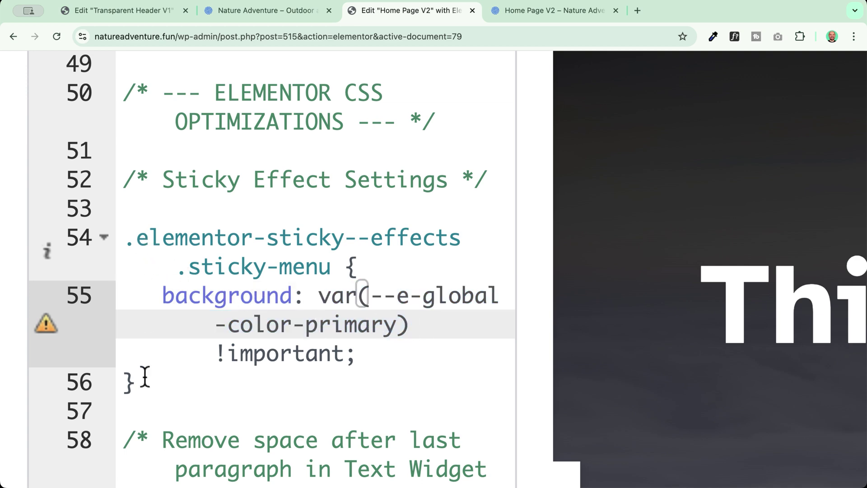
pyautogui.moveTo(144, 377); pyautogui.dragTo(112, 189)
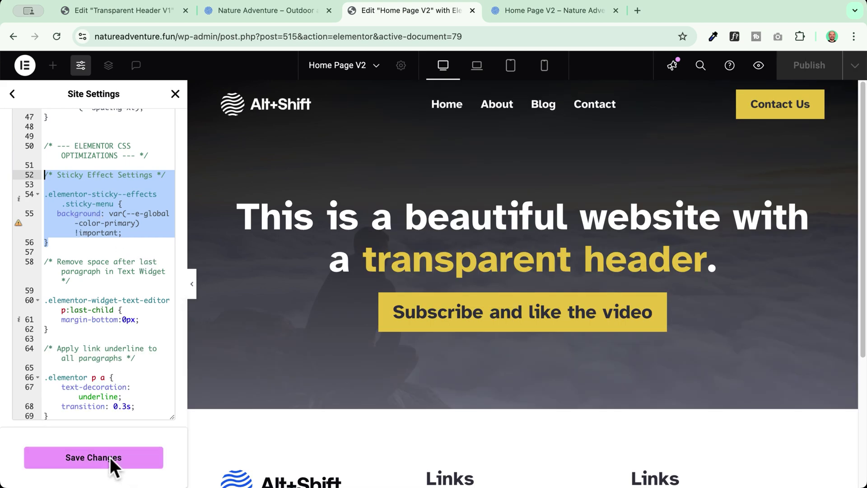
pyautogui.click(99, 461)
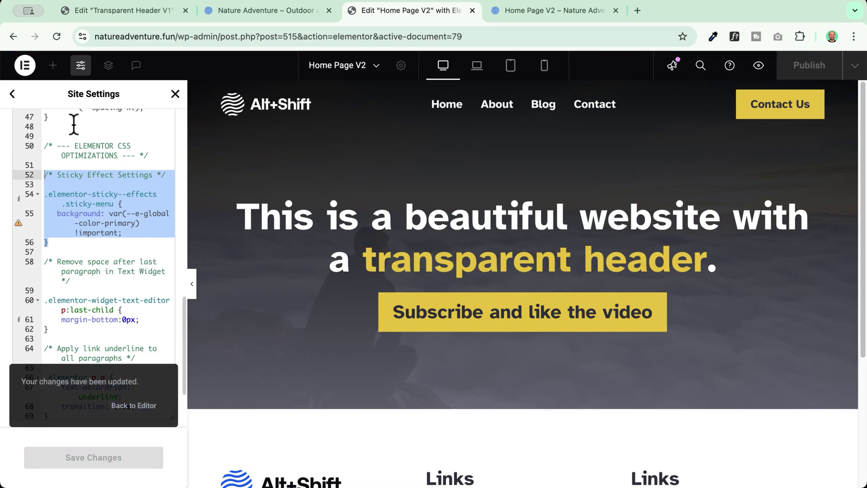
pyautogui.click(13, 94)
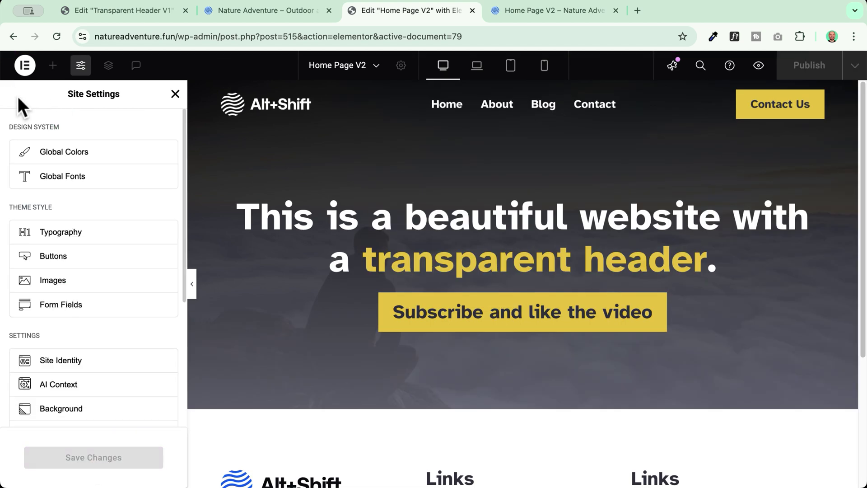
# - Close Site Settings, open the header template, and select the Header V2 container
pyautogui.click(175, 94)
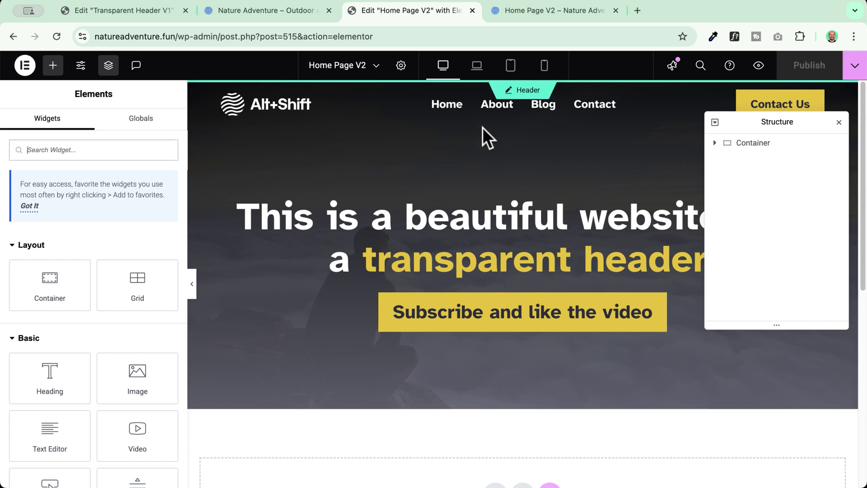
pyautogui.click(526, 92)
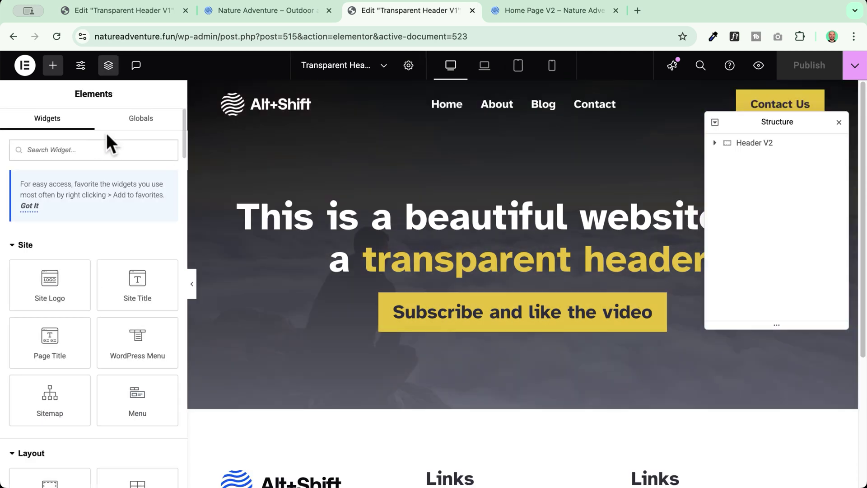
pyautogui.click(408, 65)
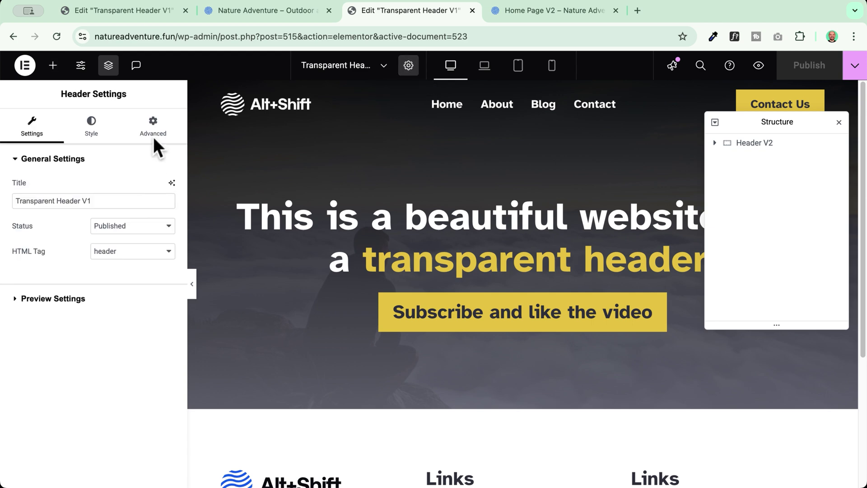
pyautogui.click(155, 138)
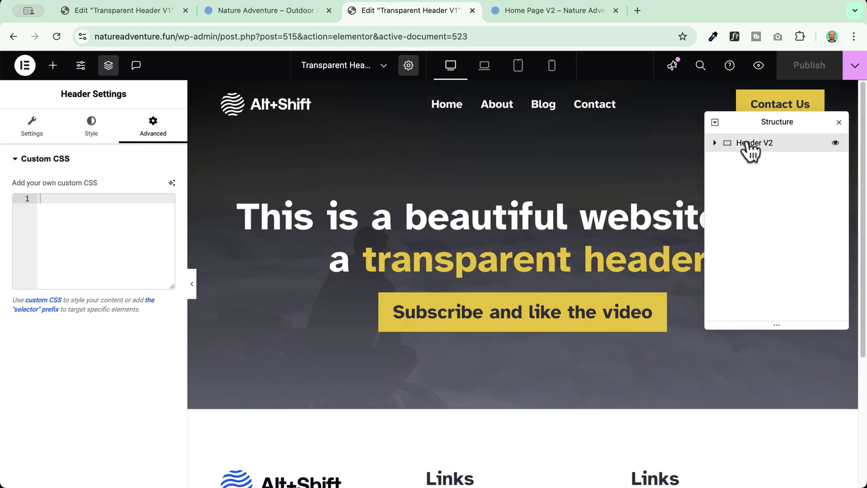
pyautogui.click(750, 144)
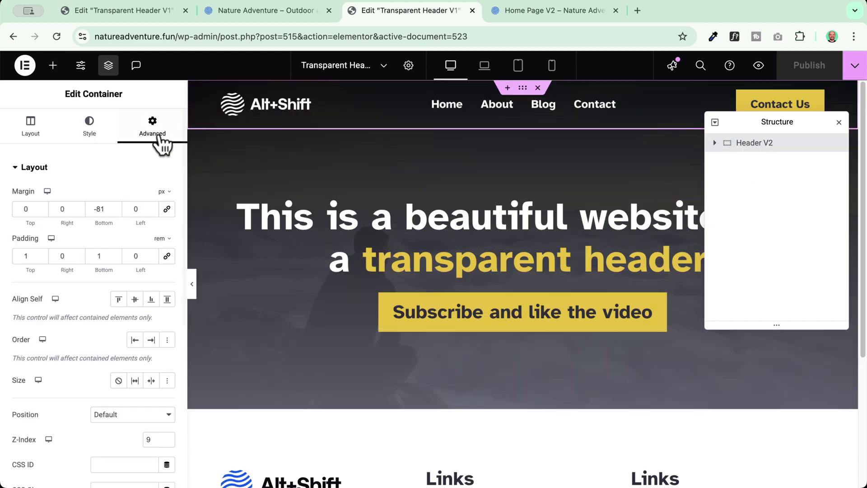
# - Paste sticky-menu into Header V2's Advanced CSS Classes field
pyautogui.scroll(-4, 62, 303)
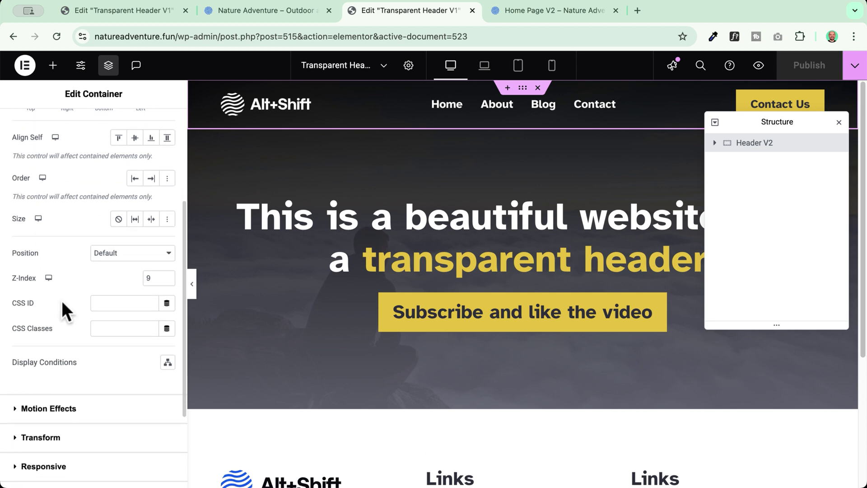
pyautogui.click(45, 332)
pyautogui.press('super+v')
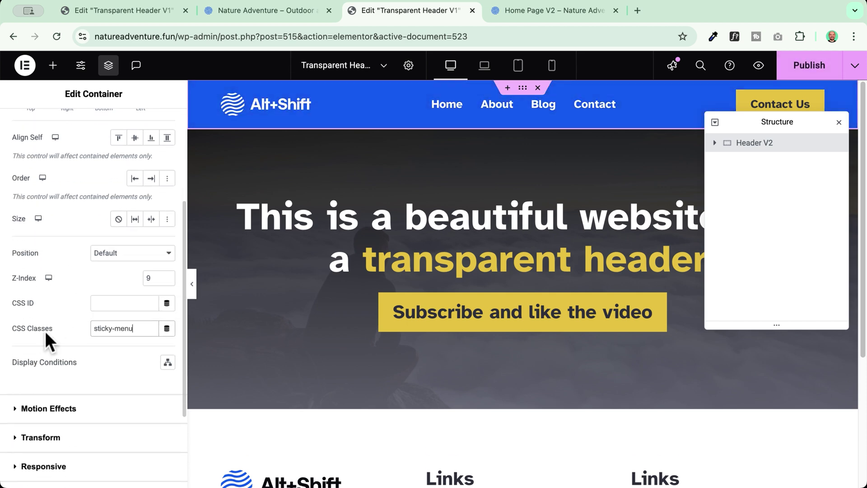
pyautogui.scroll(-4, 285, 275)
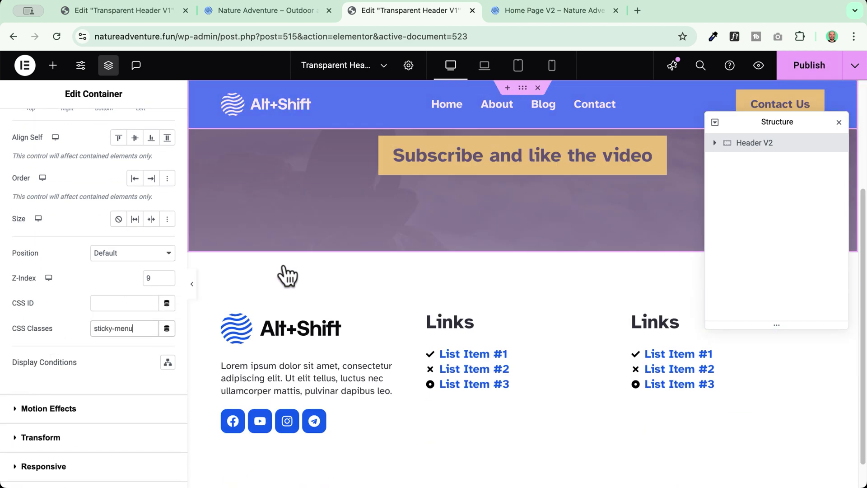
pyautogui.scroll(4, 285, 276)
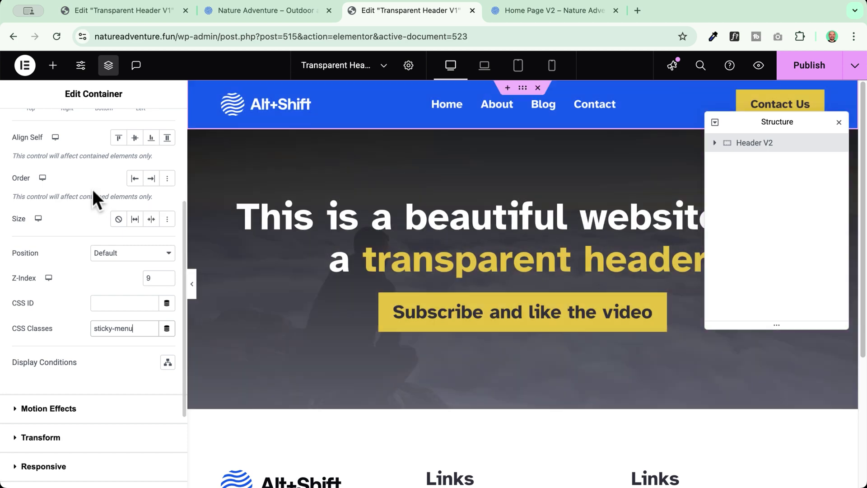
pyautogui.scroll(-4, 301, 286)
pyautogui.scroll(4, 301, 286)
pyautogui.scroll(4, 53, 237)
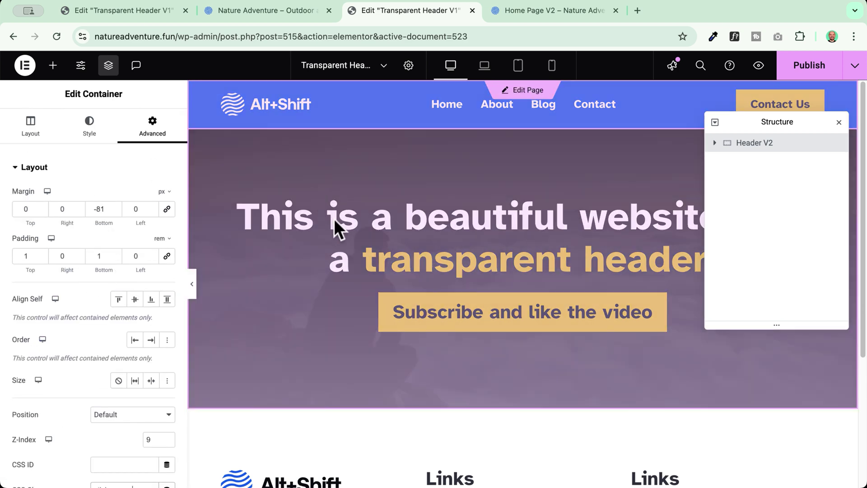
# - Set Header V2's Motion Effects offset to 100, publish, and switch to the live Home Page V2
pyautogui.scroll(-4, 337, 229)
pyautogui.scroll(4, 337, 230)
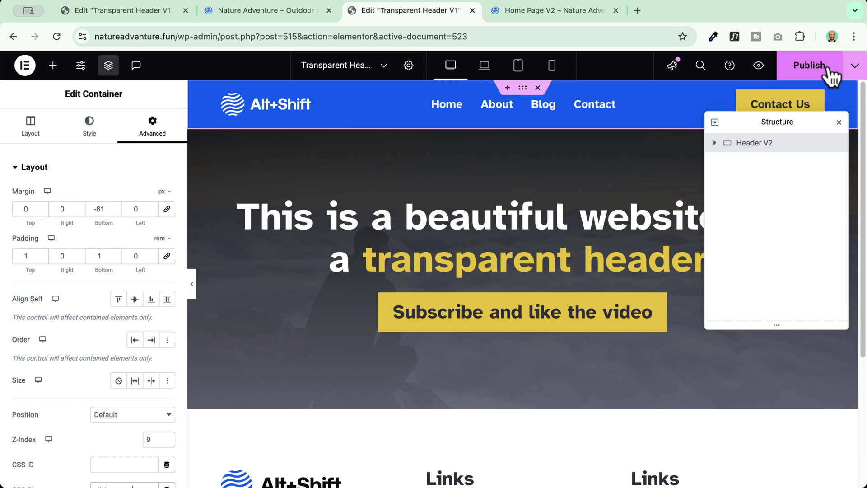
pyautogui.click(740, 144)
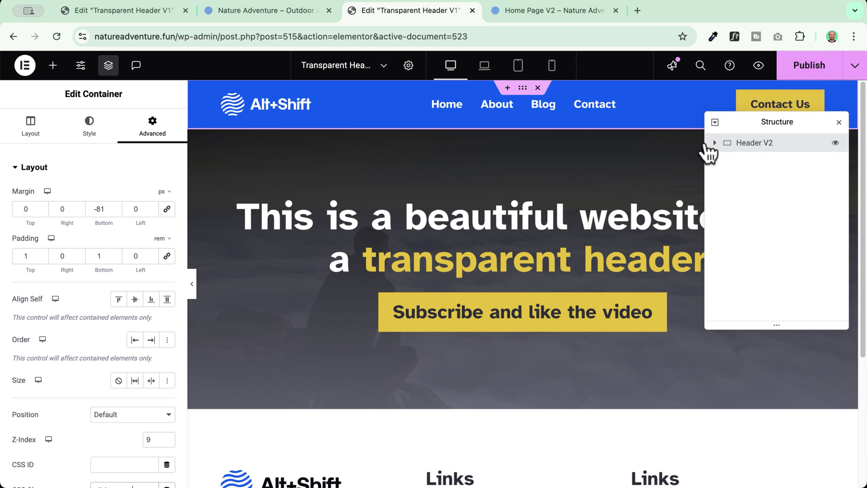
pyautogui.scroll(-7, 74, 275)
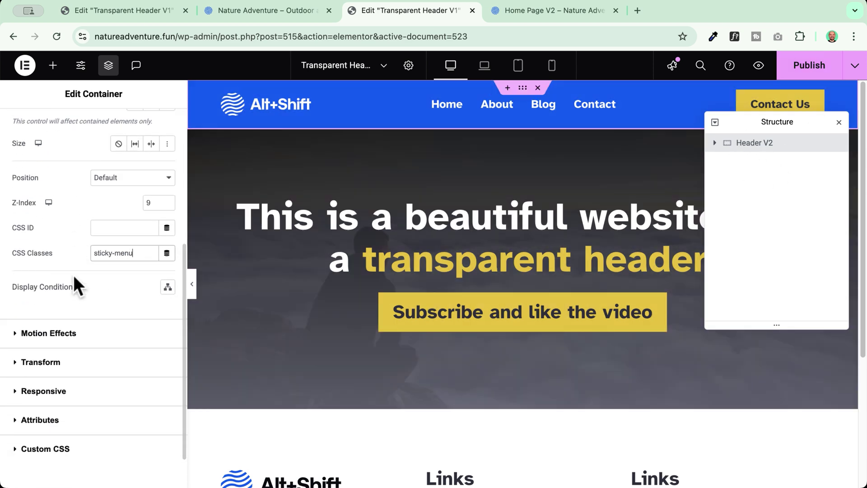
pyautogui.click(64, 284)
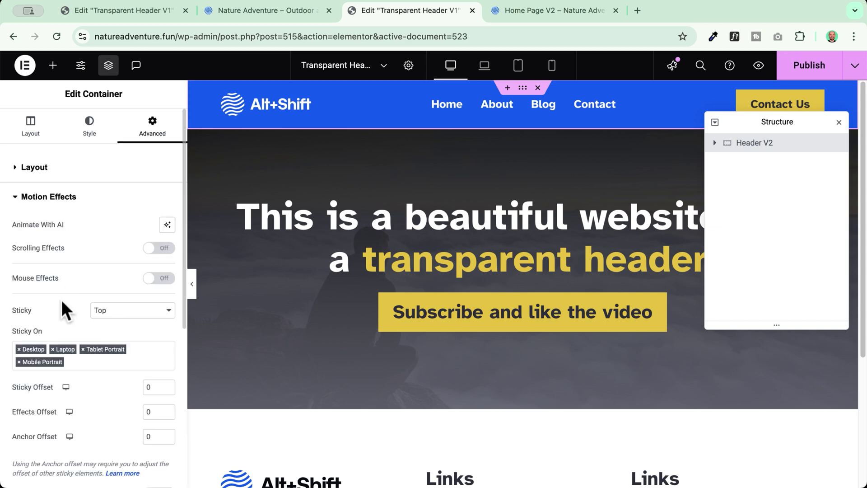
pyautogui.scroll(-3, 62, 303)
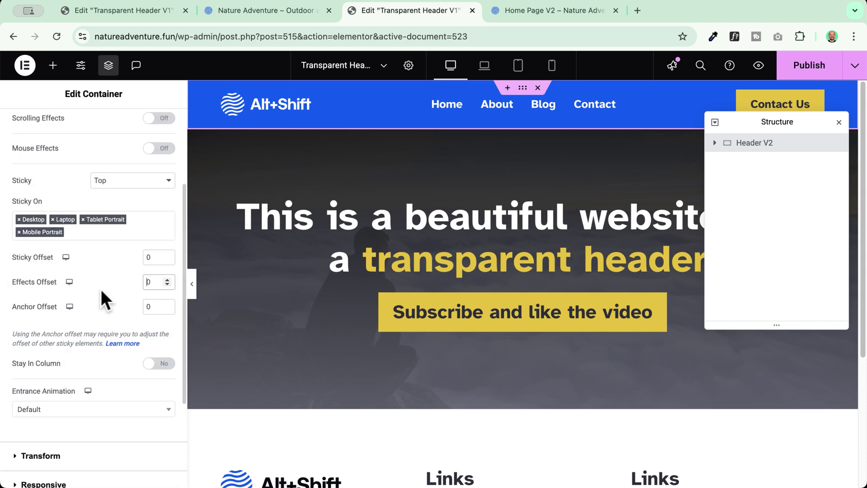
pyautogui.write('100')
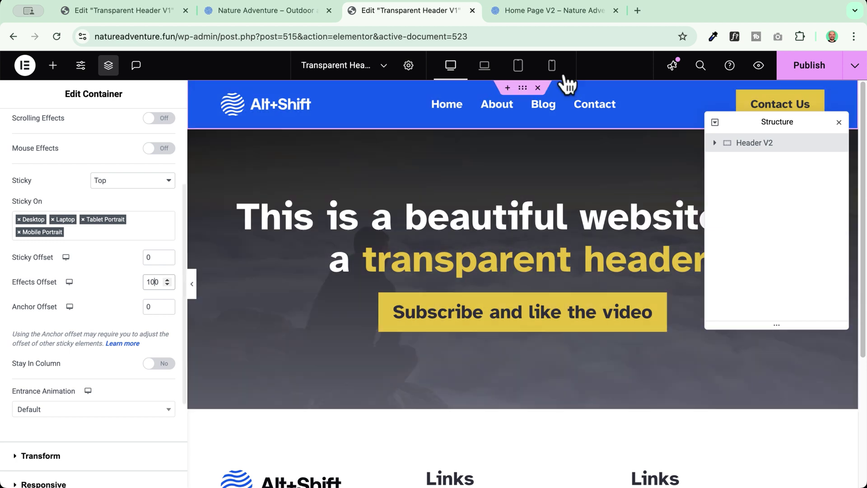
pyautogui.click(809, 67)
pyautogui.click(518, 10)
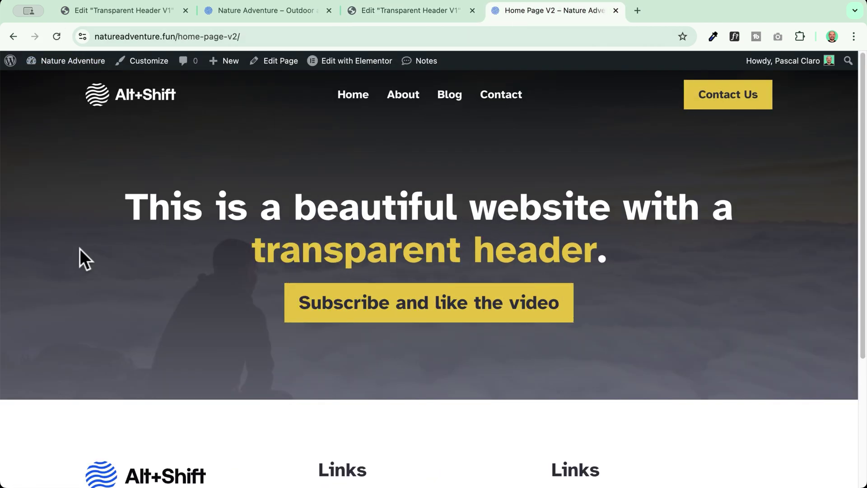
pyautogui.scroll(-5, 79, 249)
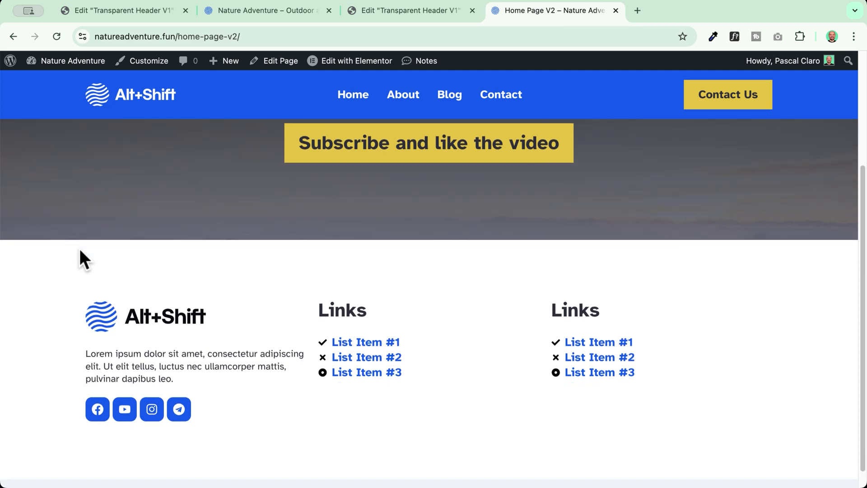
pyautogui.scroll(5, 80, 249)
pyautogui.scroll(-5, 80, 249)
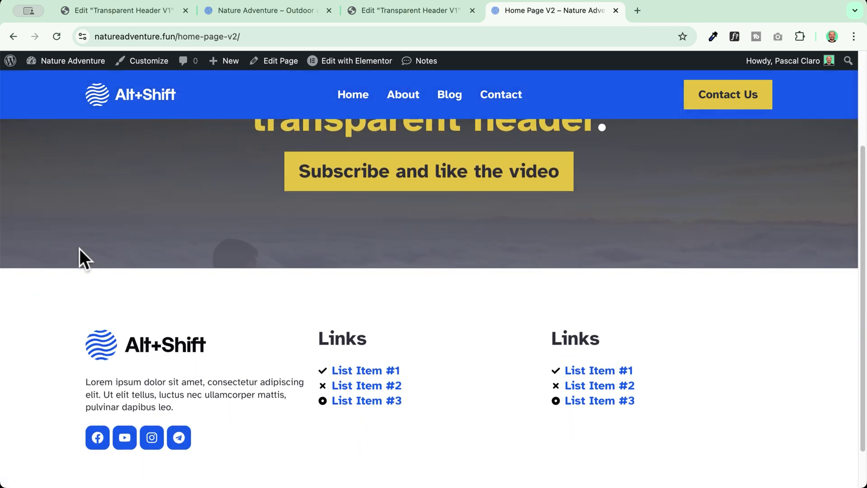
pyautogui.scroll(5, 80, 249)
pyautogui.scroll(-4, 79, 249)
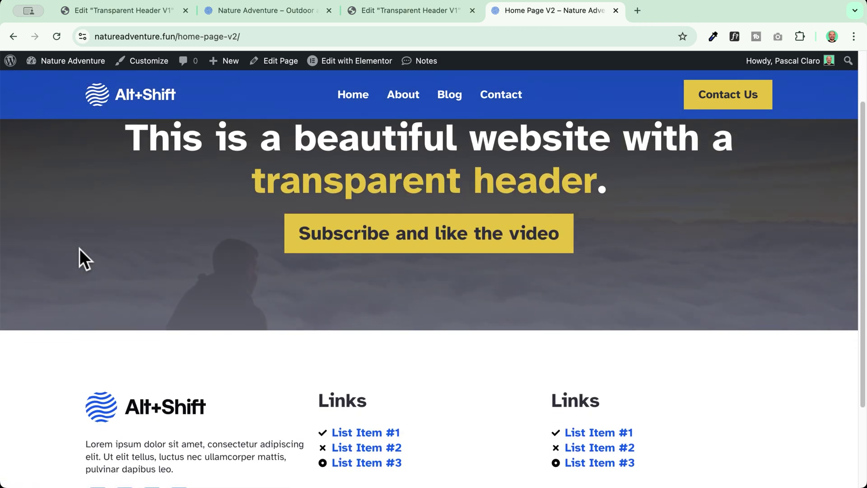
pyautogui.scroll(4, 80, 248)
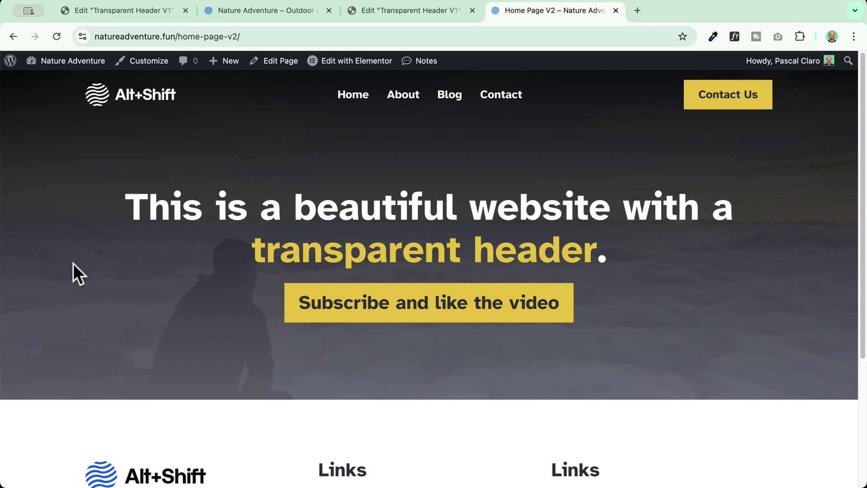
pyautogui.click(419, 6)
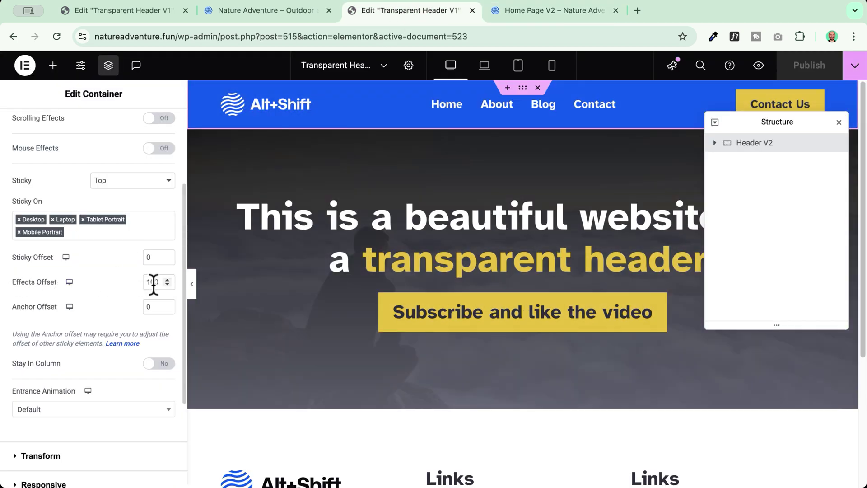
pyautogui.click(565, 12)
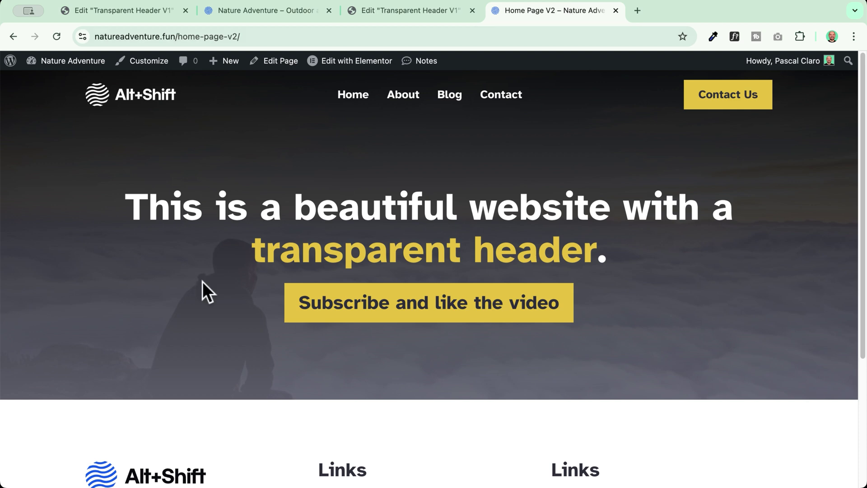
pyautogui.scroll(-3, 148, 295)
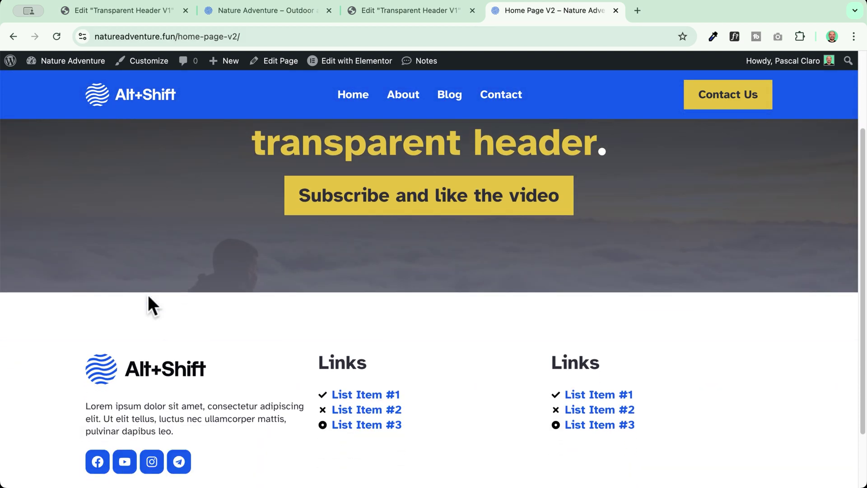
pyautogui.scroll(5, 148, 295)
pyautogui.scroll(-3, 147, 295)
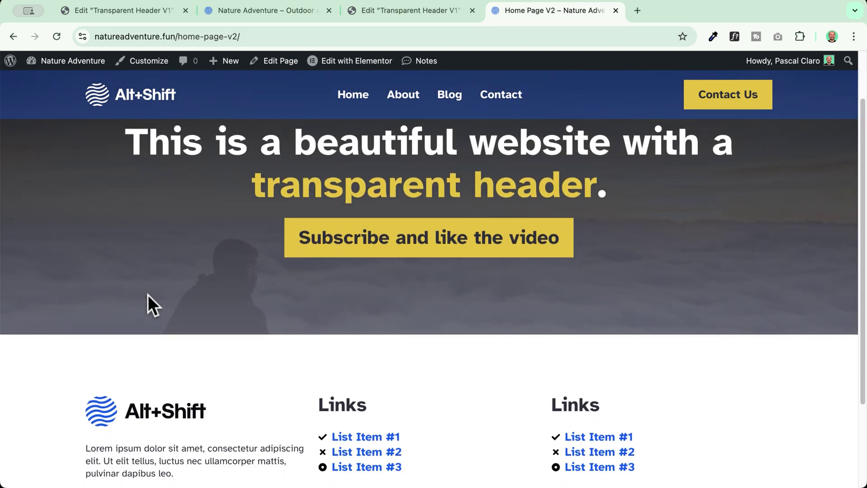
pyautogui.scroll(3, 148, 295)
pyautogui.scroll(-3, 148, 295)
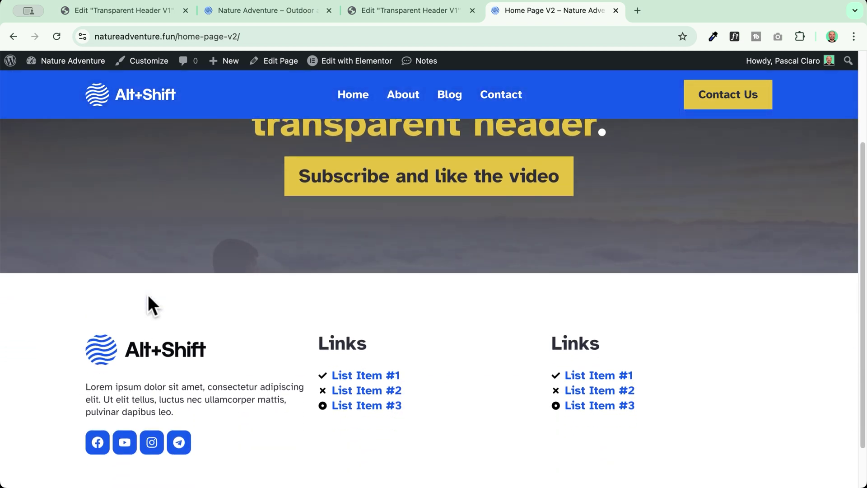
pyautogui.scroll(3, 148, 294)
pyautogui.click(61, 35)
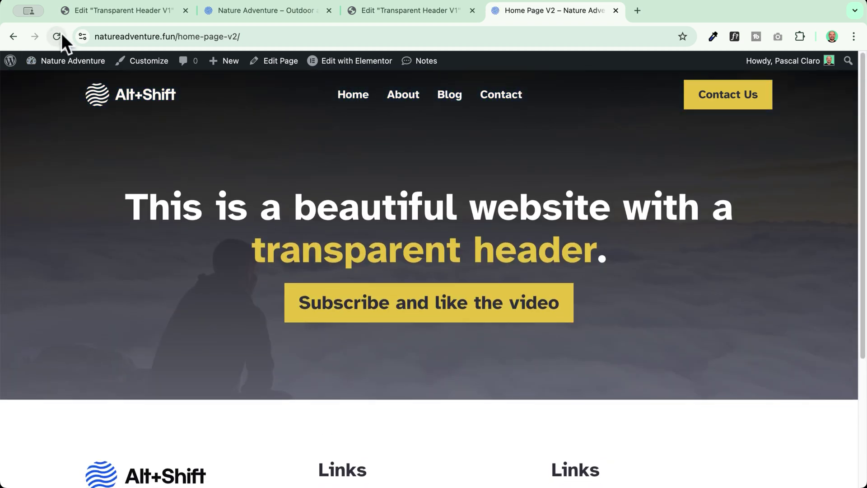
# - Return to the editor and bring up the site's Custom CSS under Site Settings
pyautogui.click(416, 10)
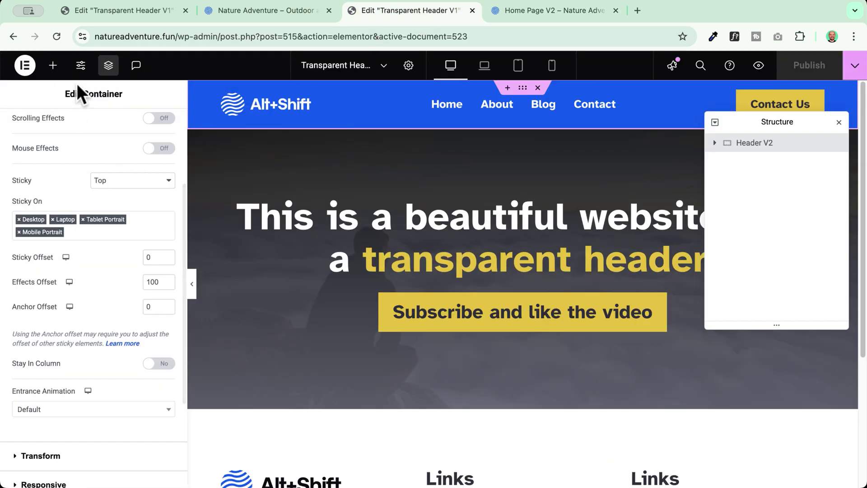
pyautogui.click(83, 66)
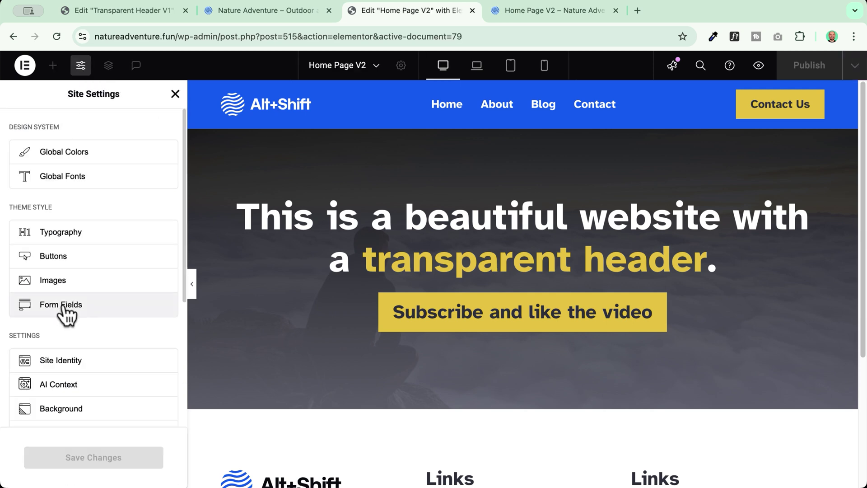
pyautogui.scroll(-5, 67, 315)
pyautogui.click(76, 302)
pyautogui.scroll(-10, 91, 300)
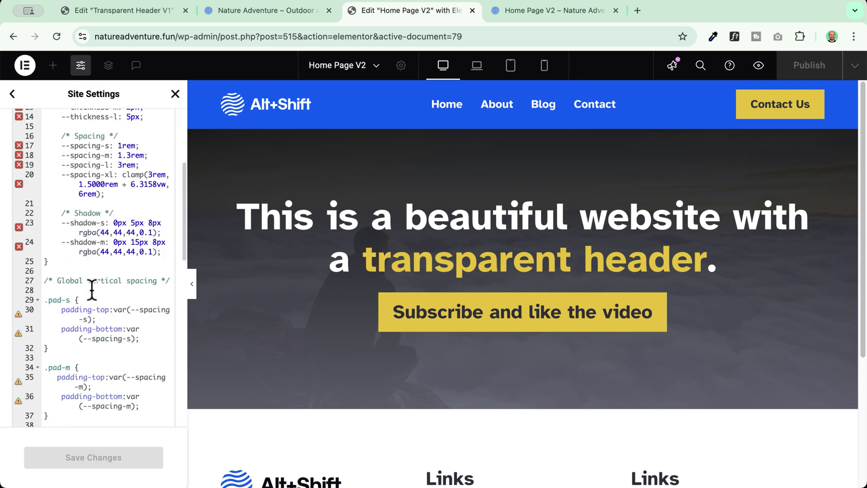
pyautogui.scroll(-2, 92, 289)
pyautogui.scroll(4, 77, 333)
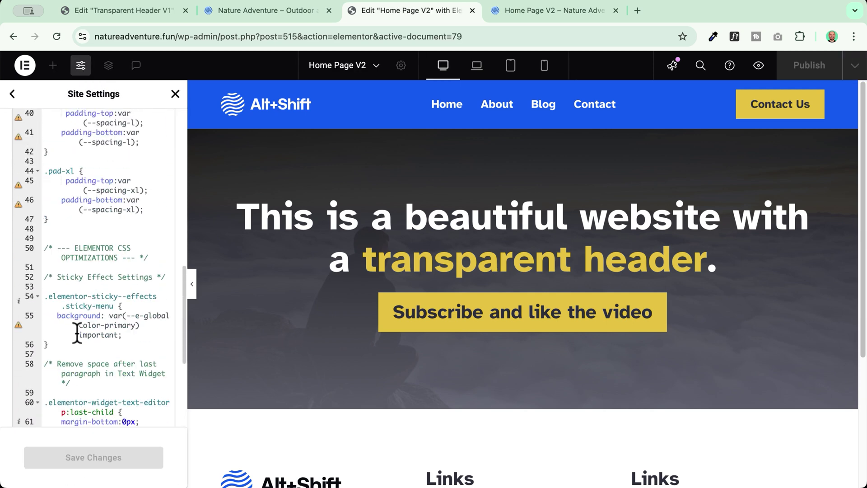
# - Change the .sticky-menu background from the primary to the secondary global colour variable and save
pyautogui.keyDown('shift'); pyautogui.click(40, 277); pyautogui.keyUp('shift')
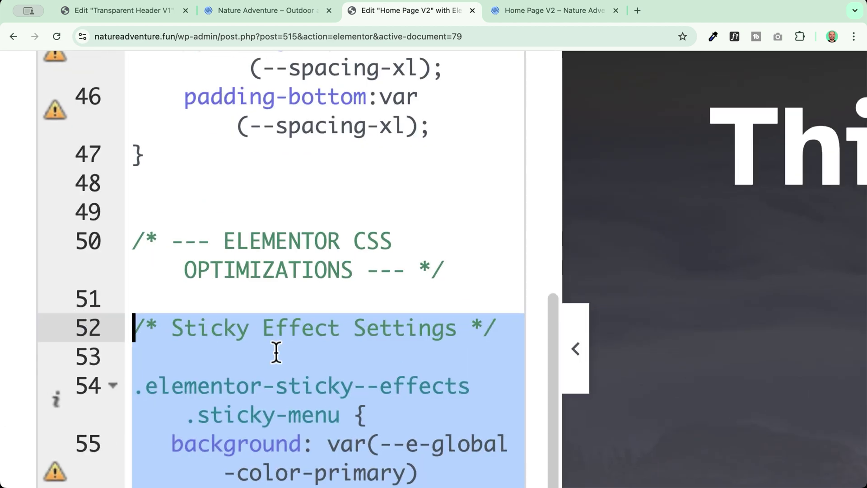
pyautogui.click(108, 326)
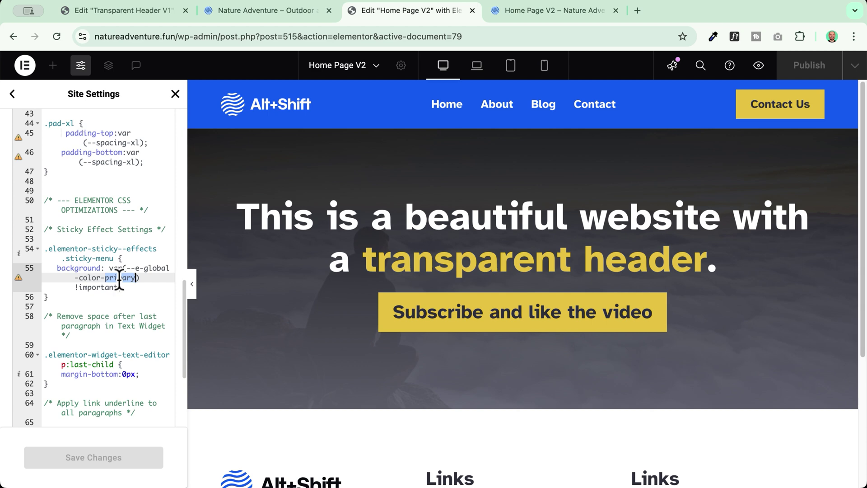
pyautogui.write('secondary')
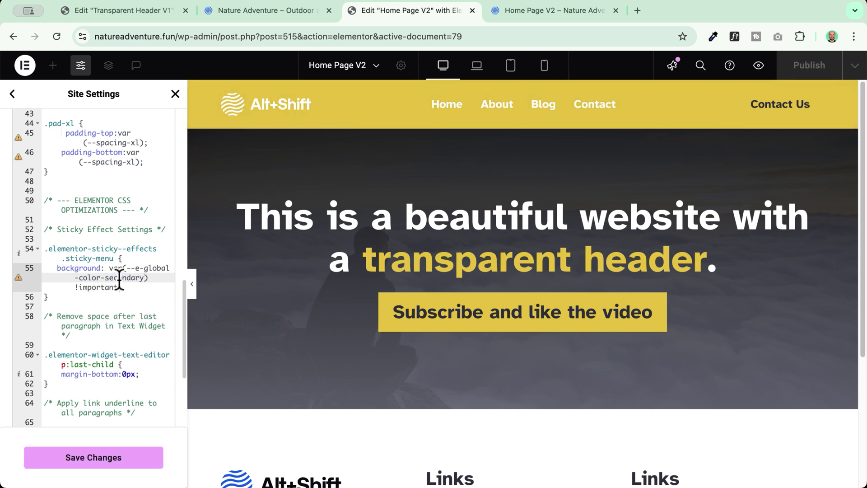
pyautogui.click(97, 461)
# - Reload the live Home Page V2 and scroll down and back up to check the yellow sticky header
pyautogui.click(553, 13)
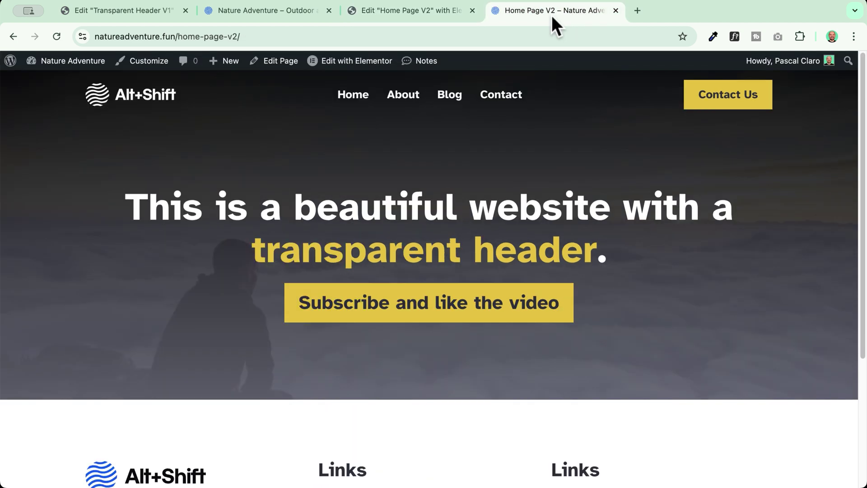
pyautogui.click(56, 37)
pyautogui.scroll(-5, 122, 188)
pyautogui.scroll(4, 121, 188)
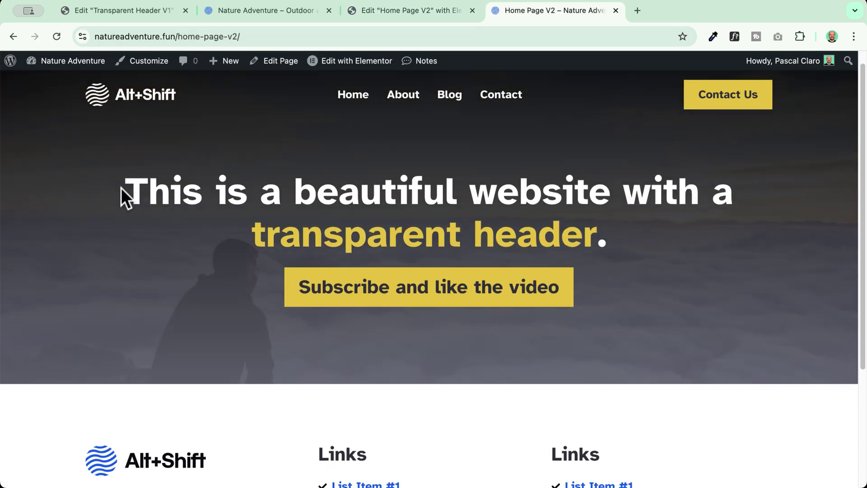
pyautogui.scroll(-5, 121, 188)
pyautogui.scroll(5, 121, 188)
pyautogui.scroll(-3, 121, 188)
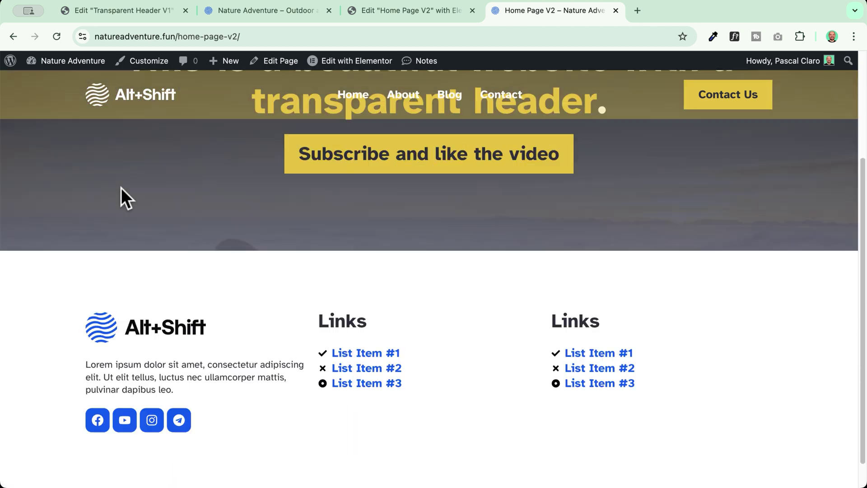
pyautogui.scroll(5, 121, 188)
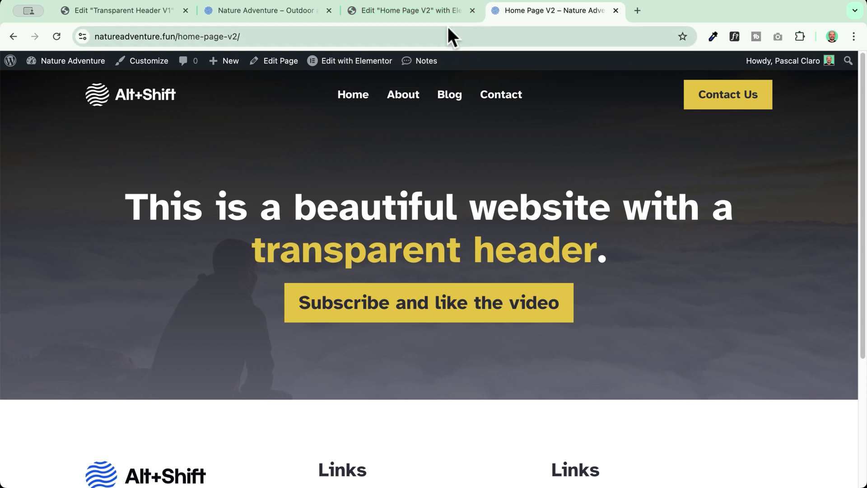
# - Replace the secondary colour variable in the sticky-menu background rule with black and save
pyautogui.click(403, 12)
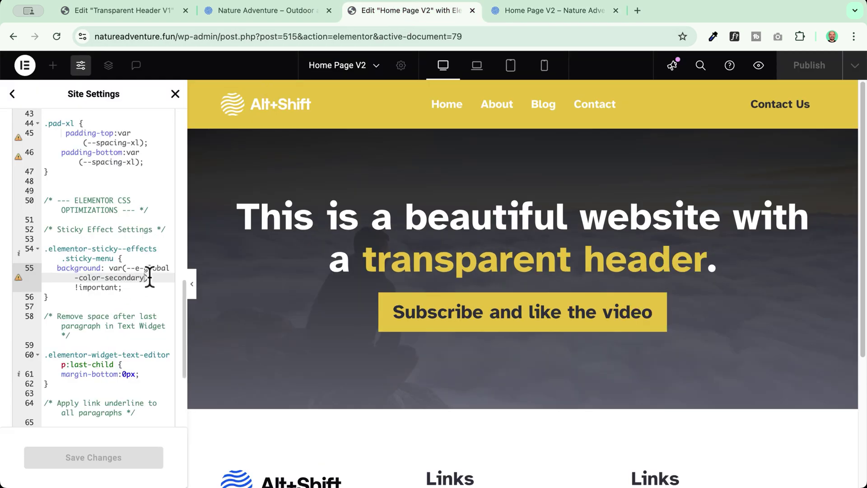
pyautogui.moveTo(132, 274); pyautogui.dragTo(113, 272)
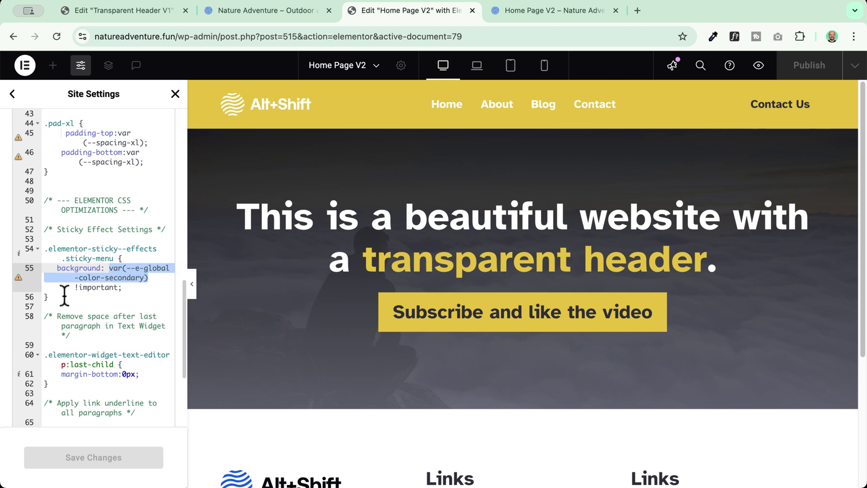
pyautogui.write('black')
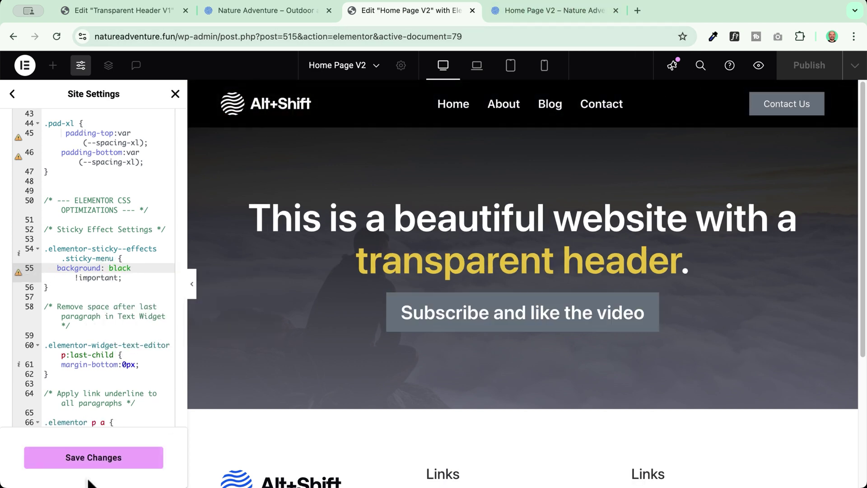
pyautogui.click(71, 457)
# - Reload the live Home Page V2 and scroll to confirm a black header when scrolled, transparent at top
pyautogui.click(515, 9)
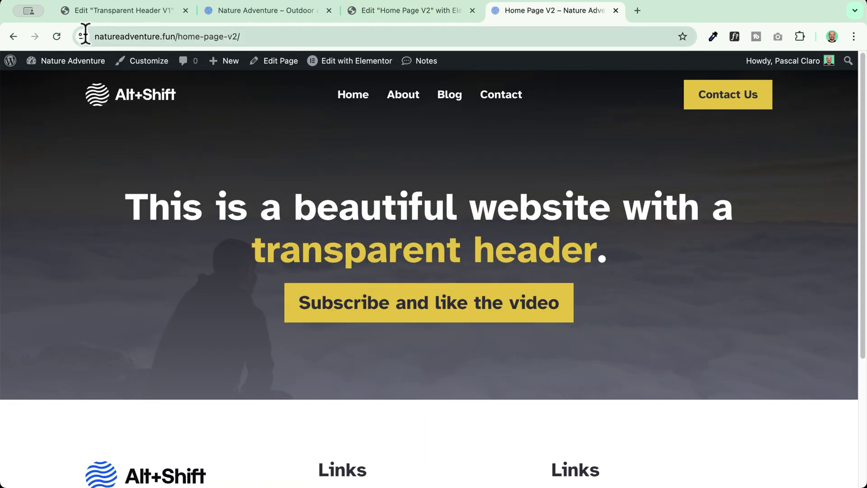
pyautogui.click(57, 37)
pyautogui.scroll(-5, 161, 235)
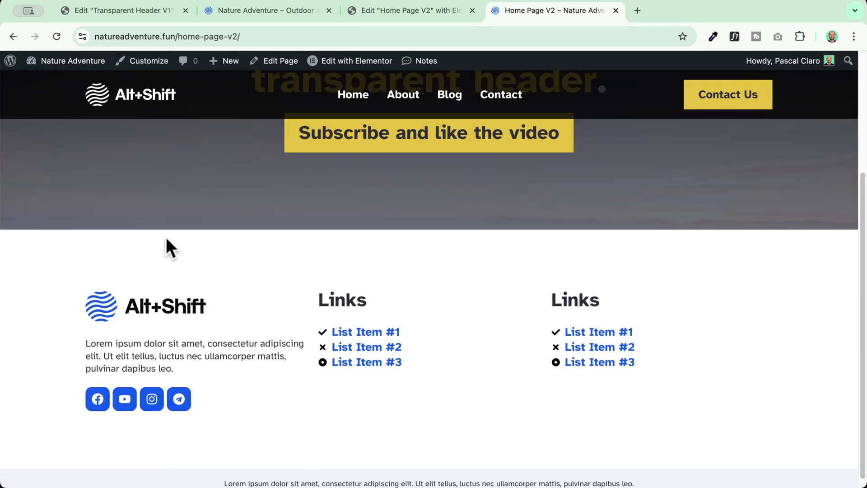
pyautogui.scroll(5, 166, 237)
pyautogui.scroll(-5, 167, 237)
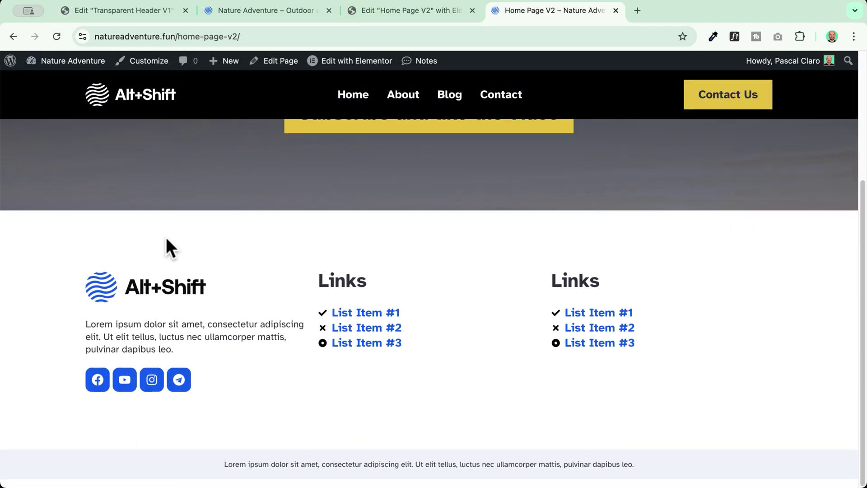
pyautogui.scroll(5, 167, 237)
pyautogui.scroll(-5, 167, 237)
pyautogui.scroll(5, 166, 236)
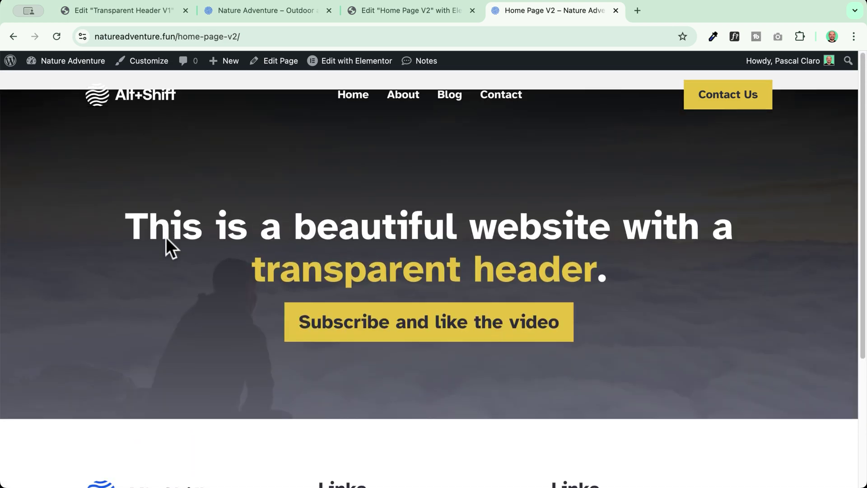